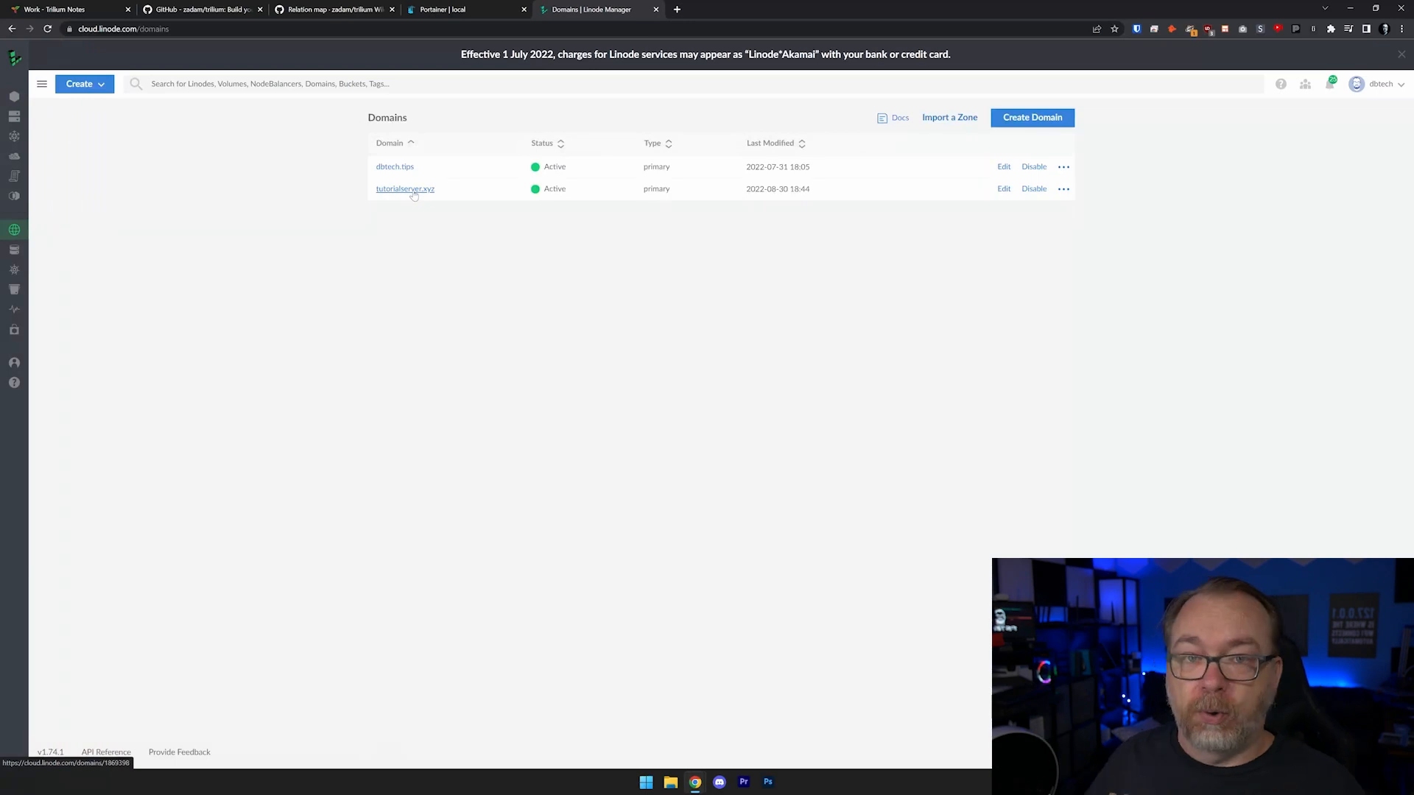
- Open the tutorialserver.xyz domain's DNS records and copy the IP address of the root A record
click(408, 189)
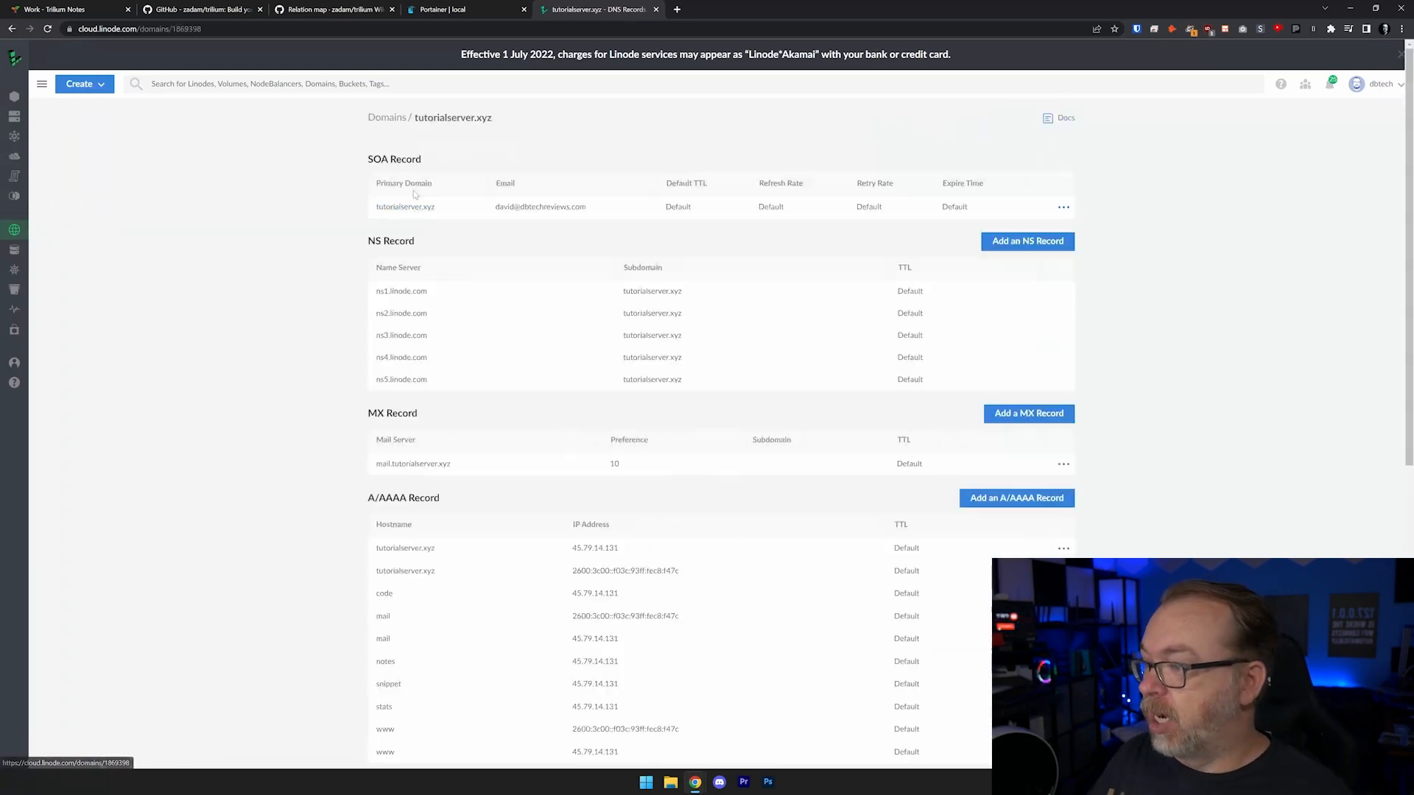
double_click(589, 549)
right_click(586, 549)
click(608, 561)
scroll(624, 535, down, 4)
scroll(624, 534, down, 1)
scroll(853, 349, up, 2)
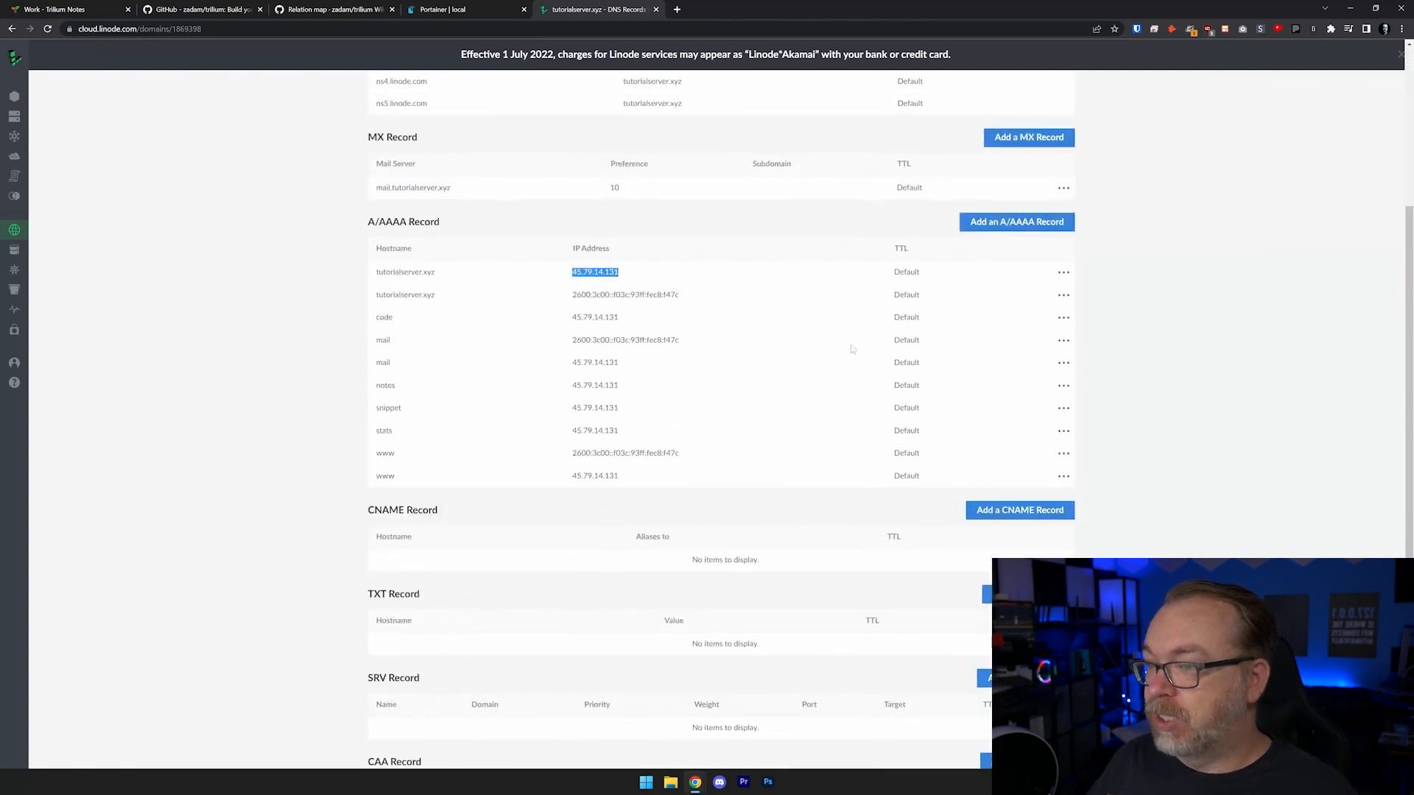
- Add an A/AAAA record with hostname trilium pointing to 45.79.14.131
click(994, 223)
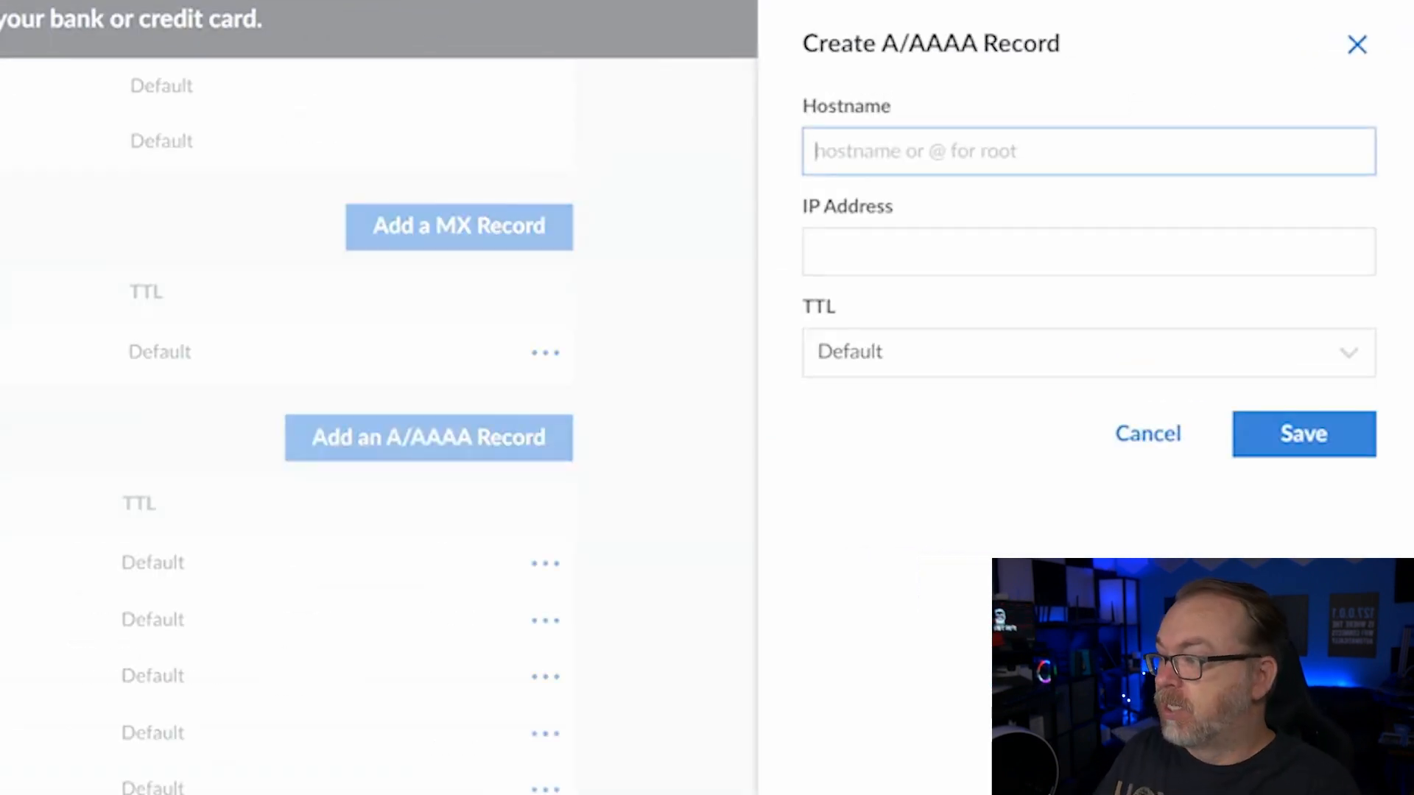
text(notes)
key(BackSpace)
key(BackSpace)
key(BackSpace)
key(BackSpace)
key(BackSpace)
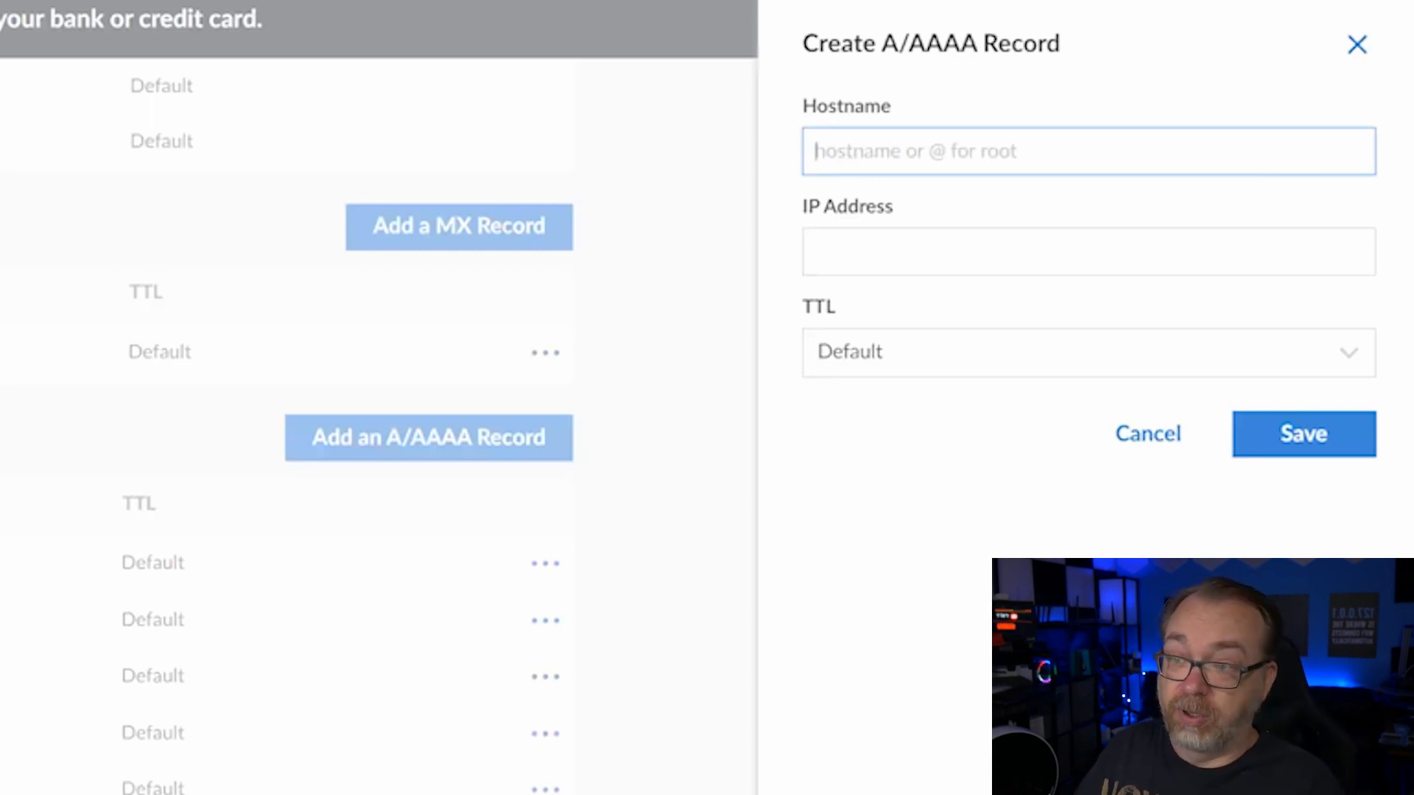
text(trilium)
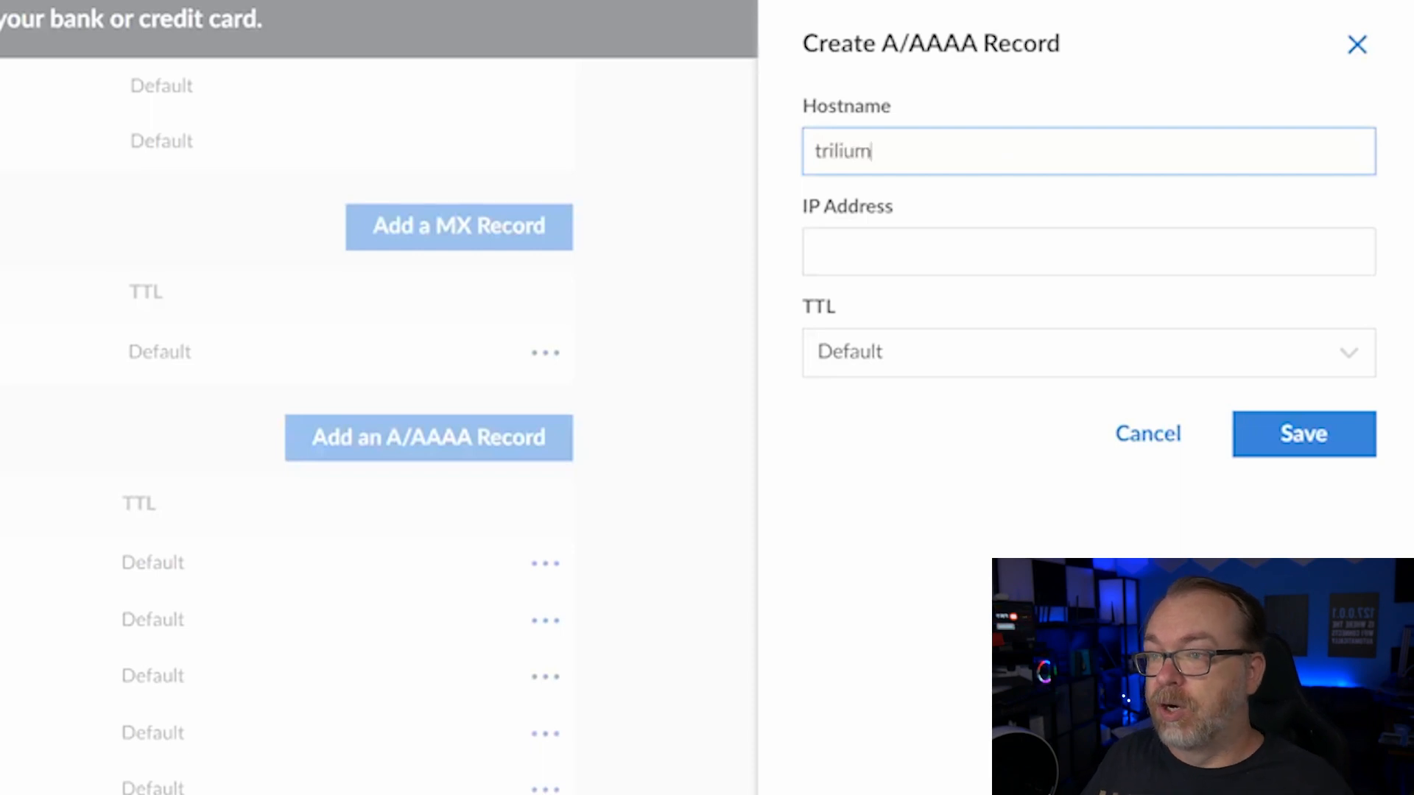
key(Tab)
key(ctrl+v)
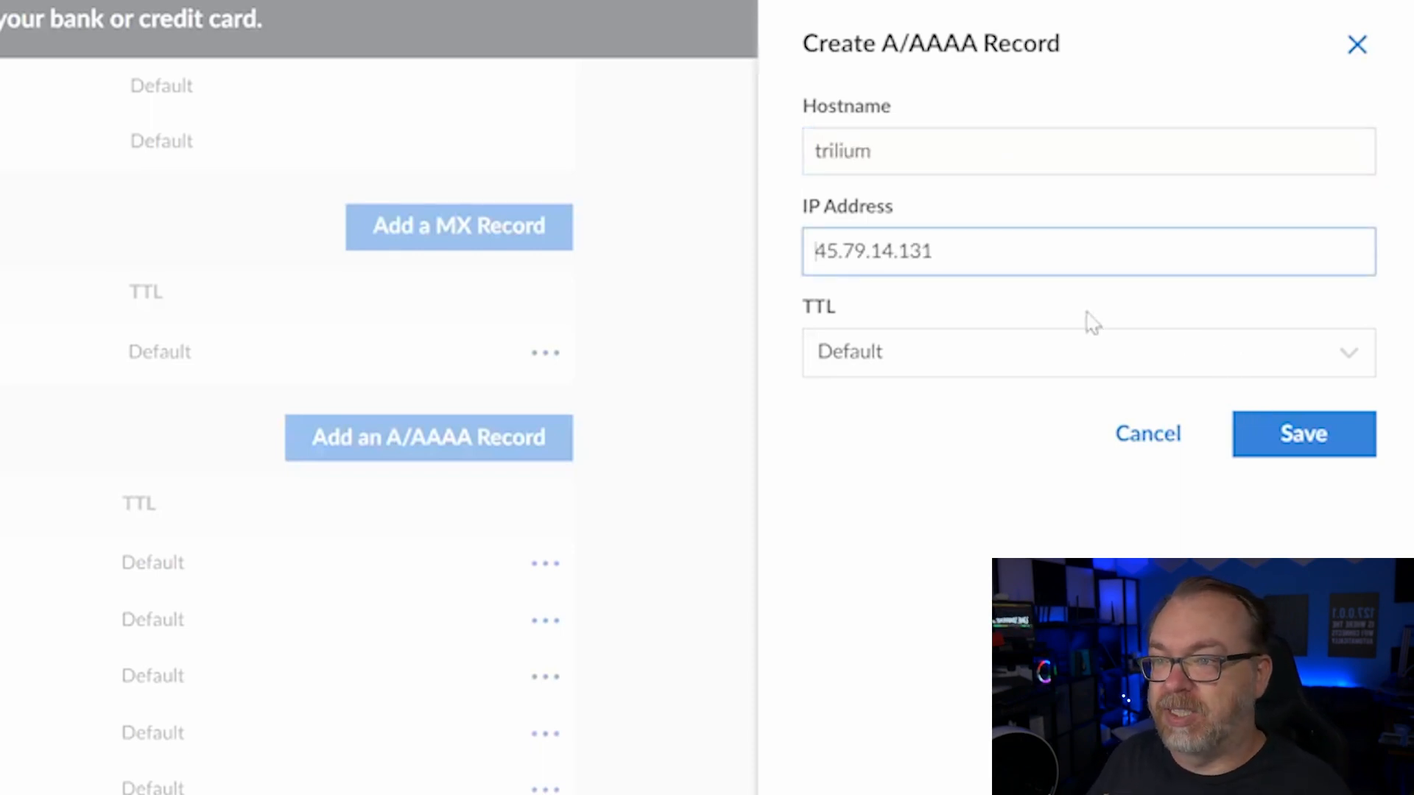
click(1352, 451)
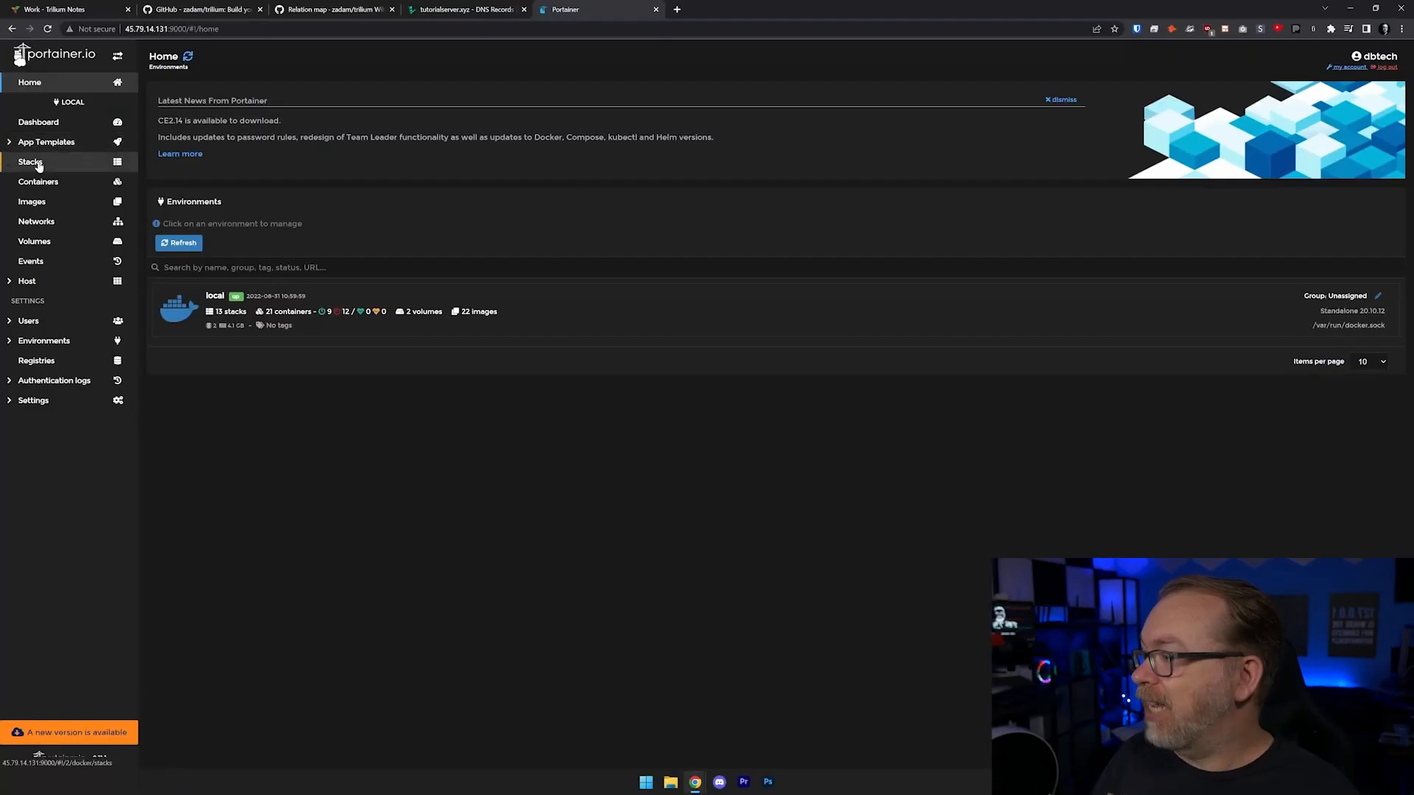
- Switch to Portainer, start a new stack named trilium and paste the docker-compose definition into the web editor
click(38, 165)
click(225, 122)
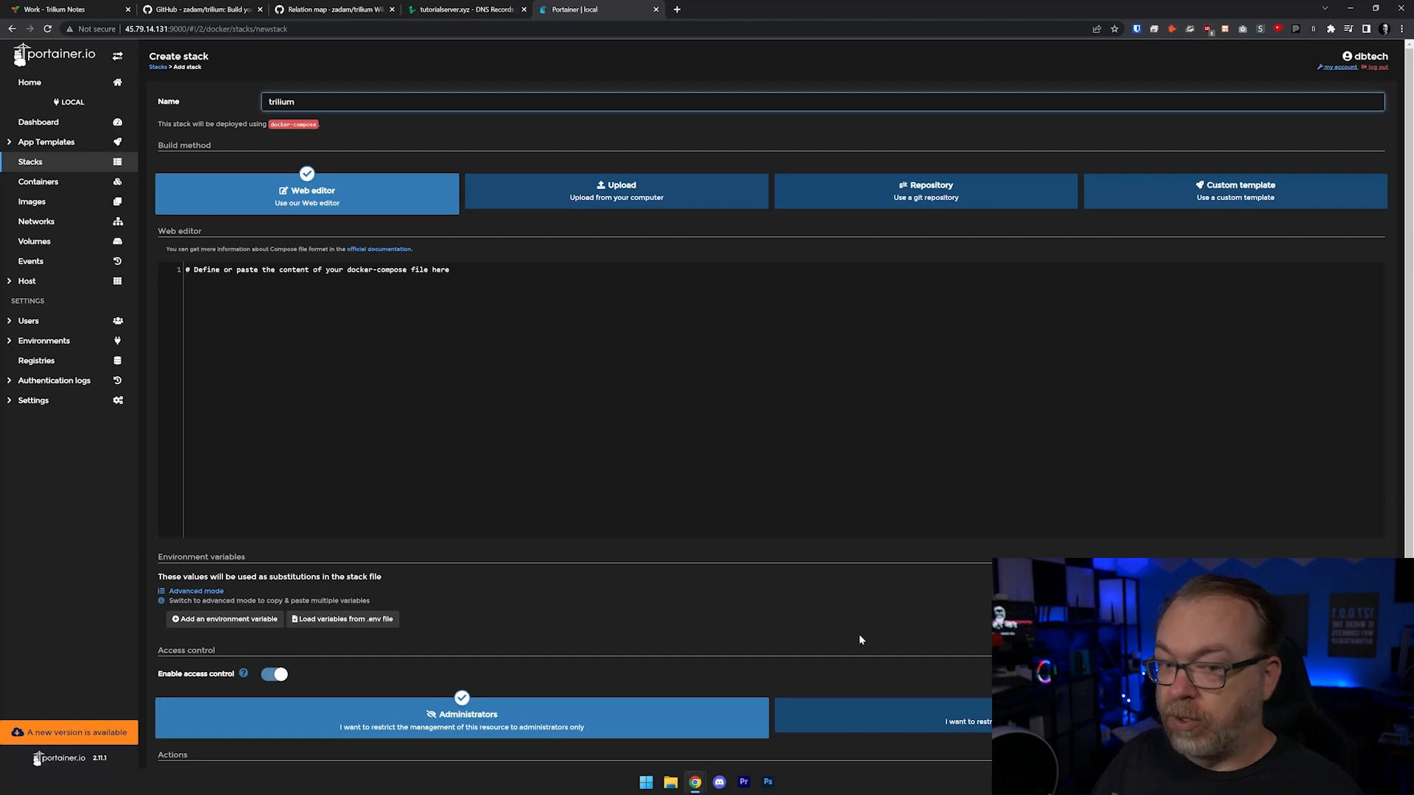
key(ctrl+v)
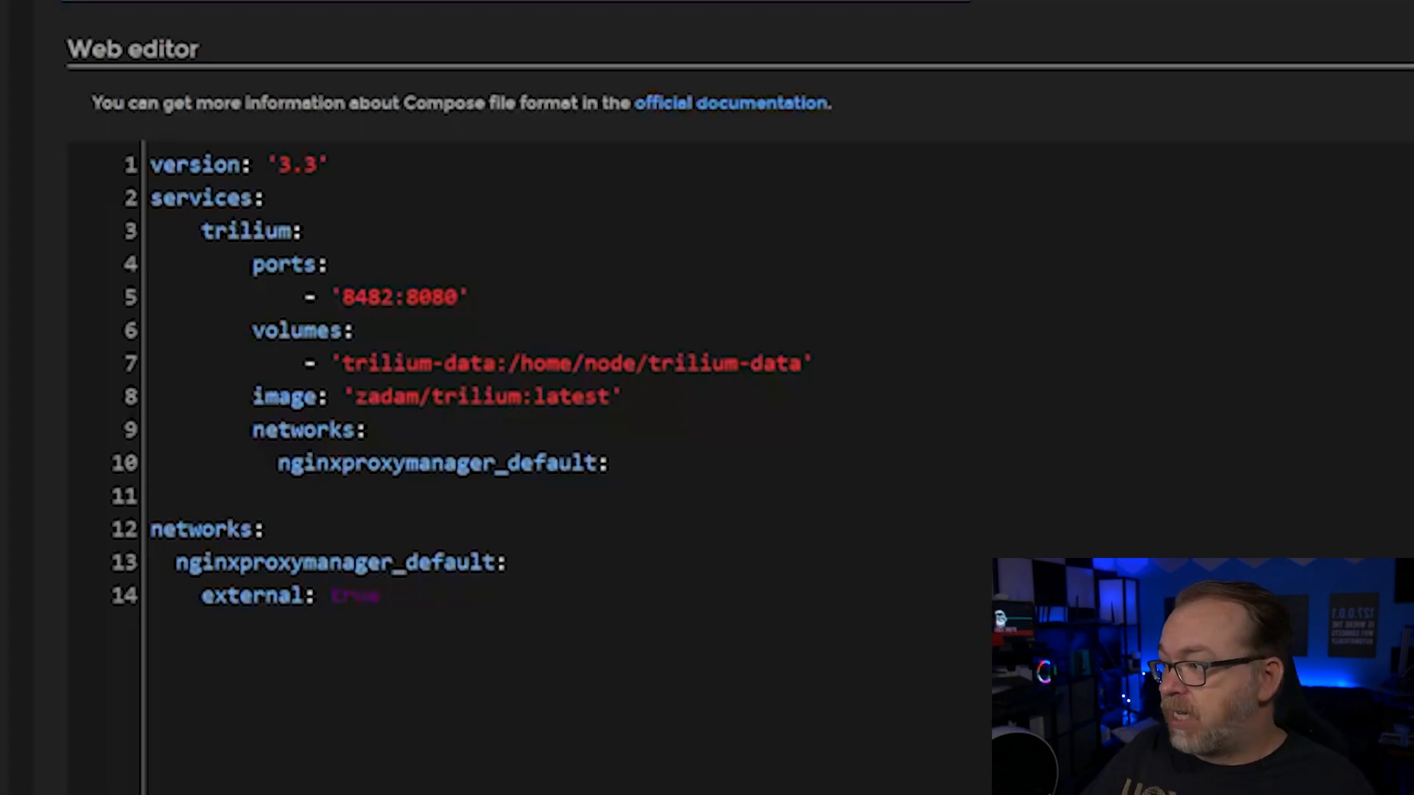
- Change the volume's host path in the compose file to /home/docker/trilium
double_click(432, 297)
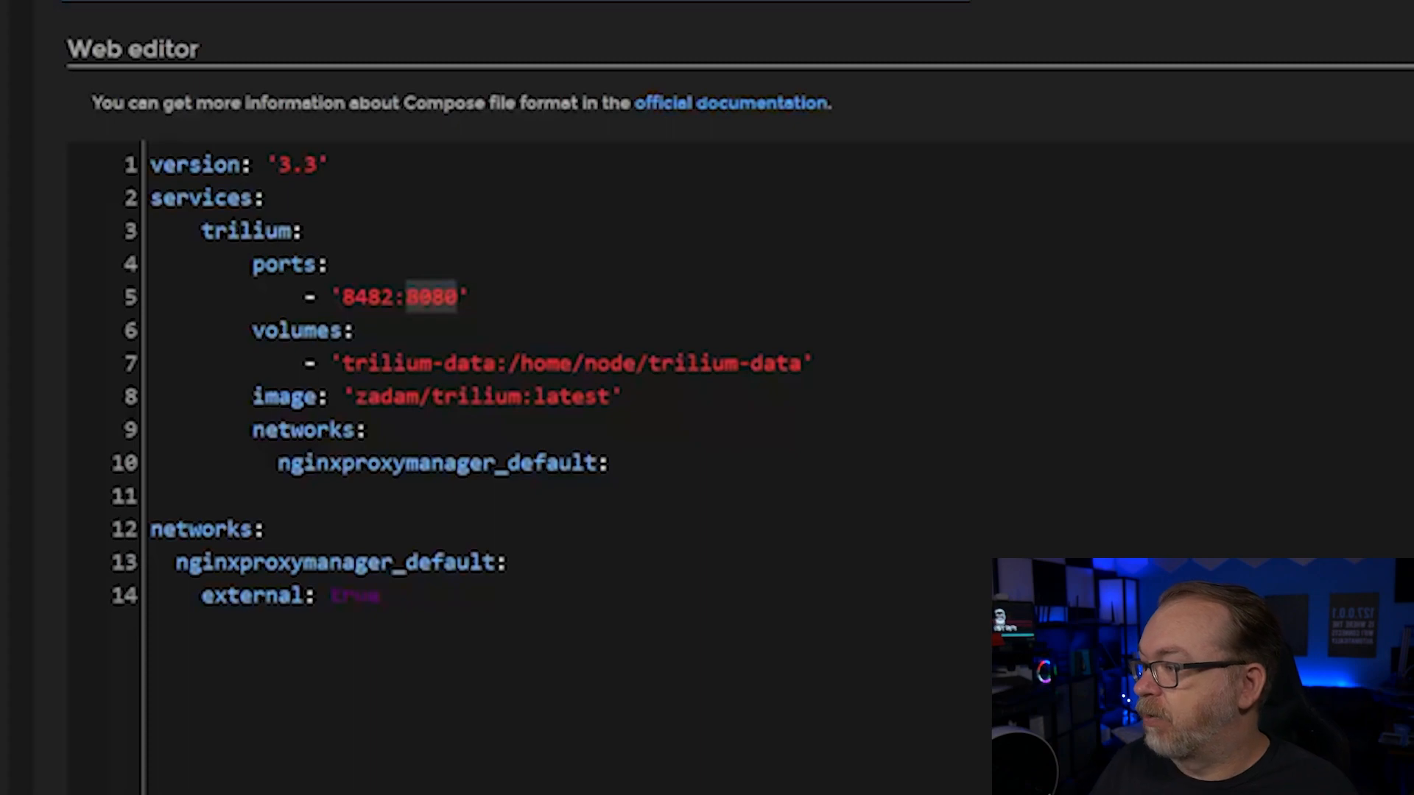
click(331, 263)
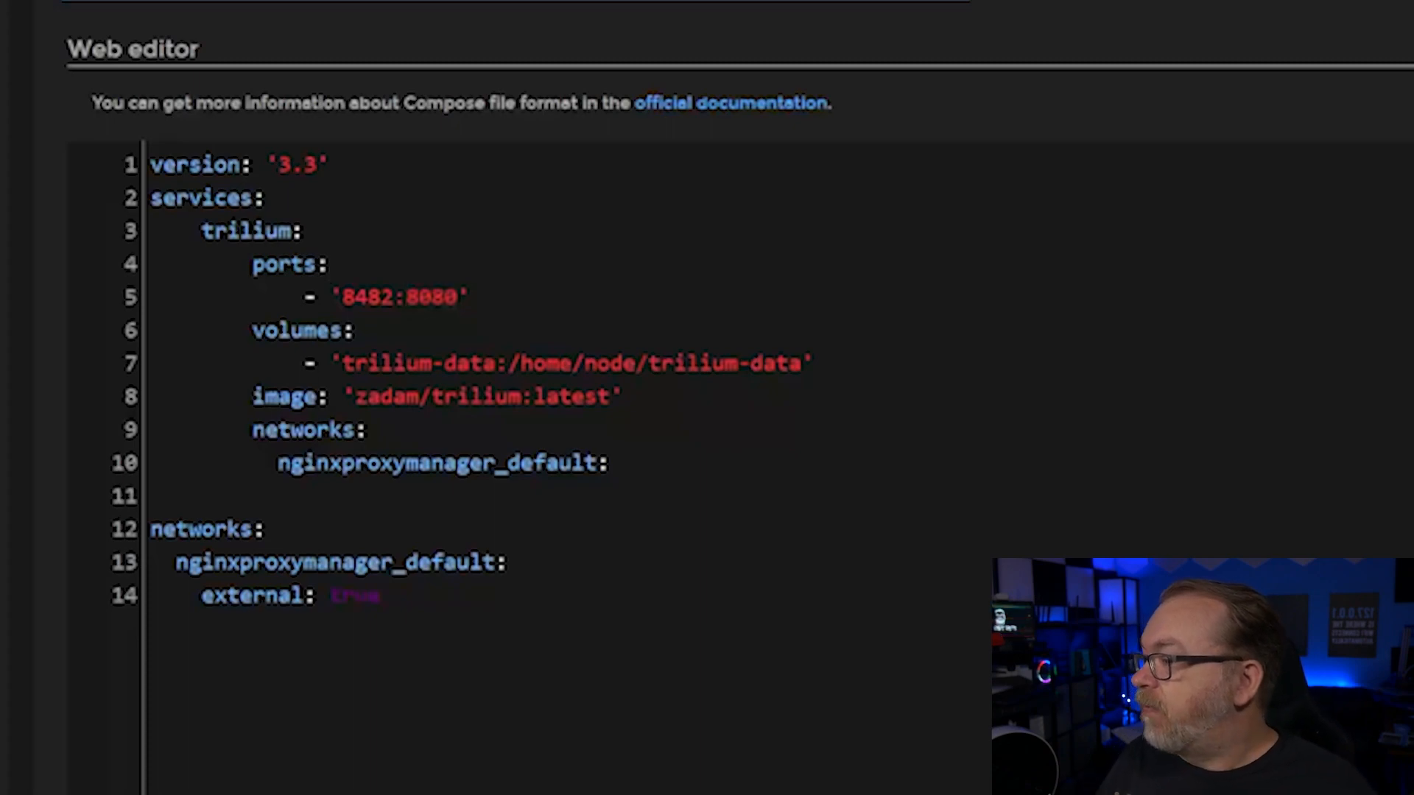
double_click(367, 363)
drag(367, 364, 495, 364)
key(BackSpace)
text(hom)
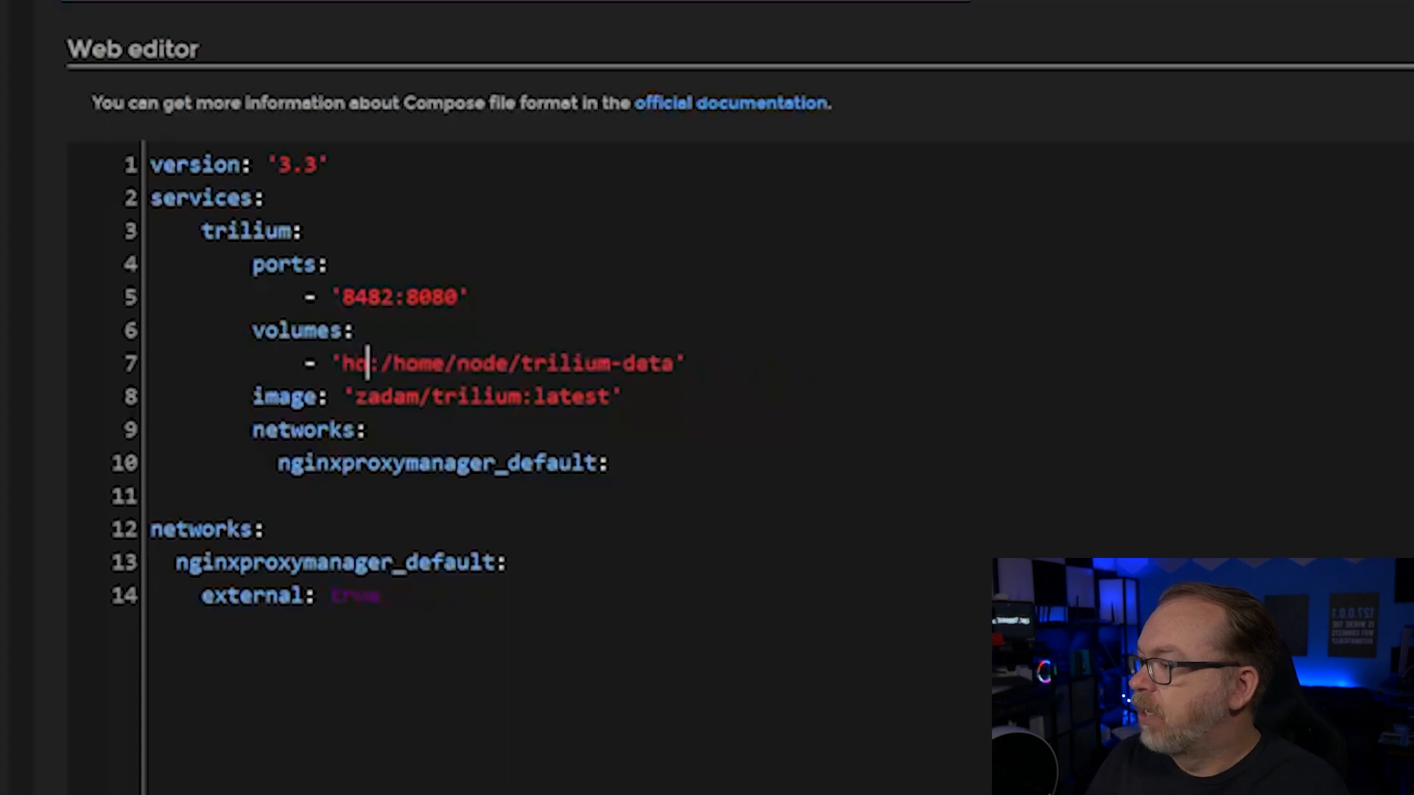
key(BackSpace)
key(BackSpace)
key(BackSpace)
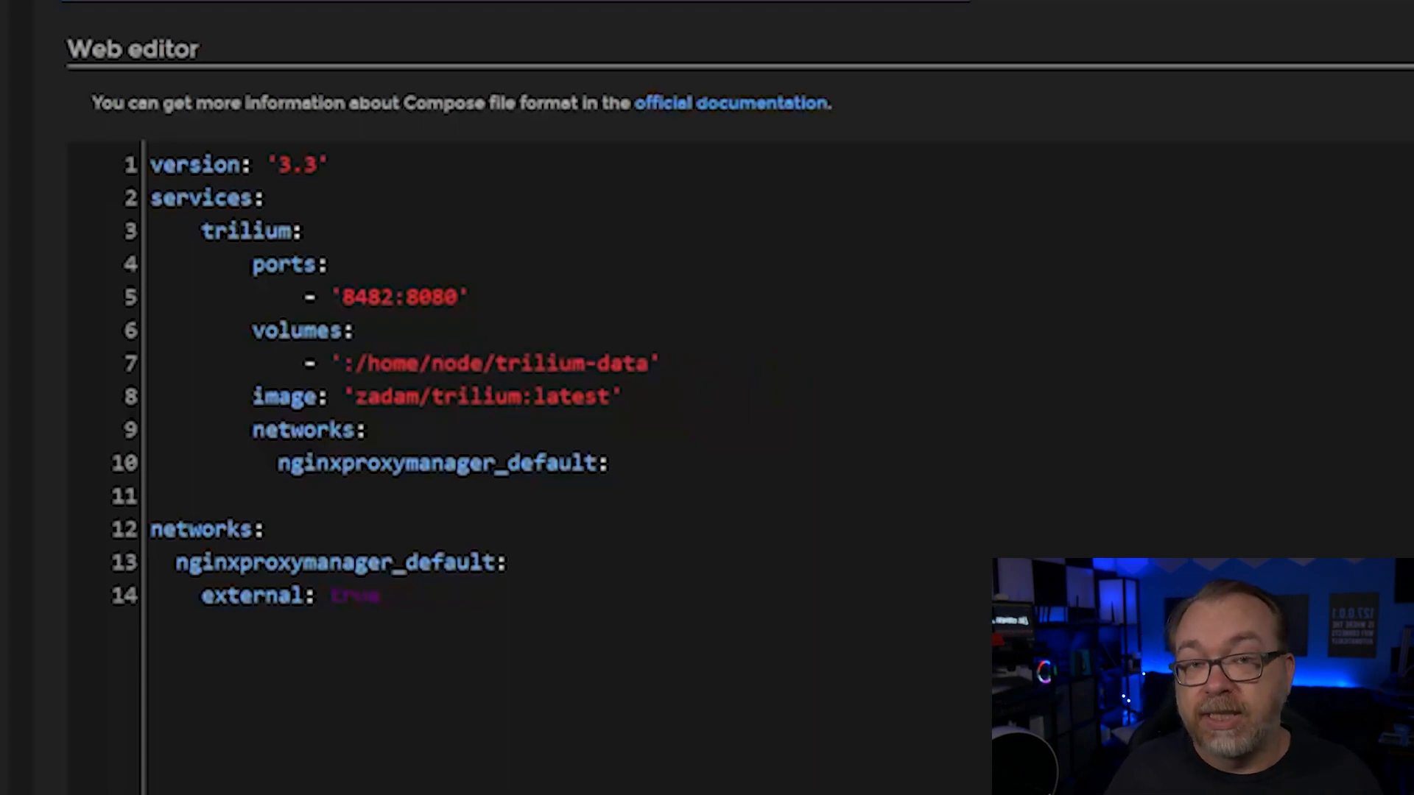
text(/)
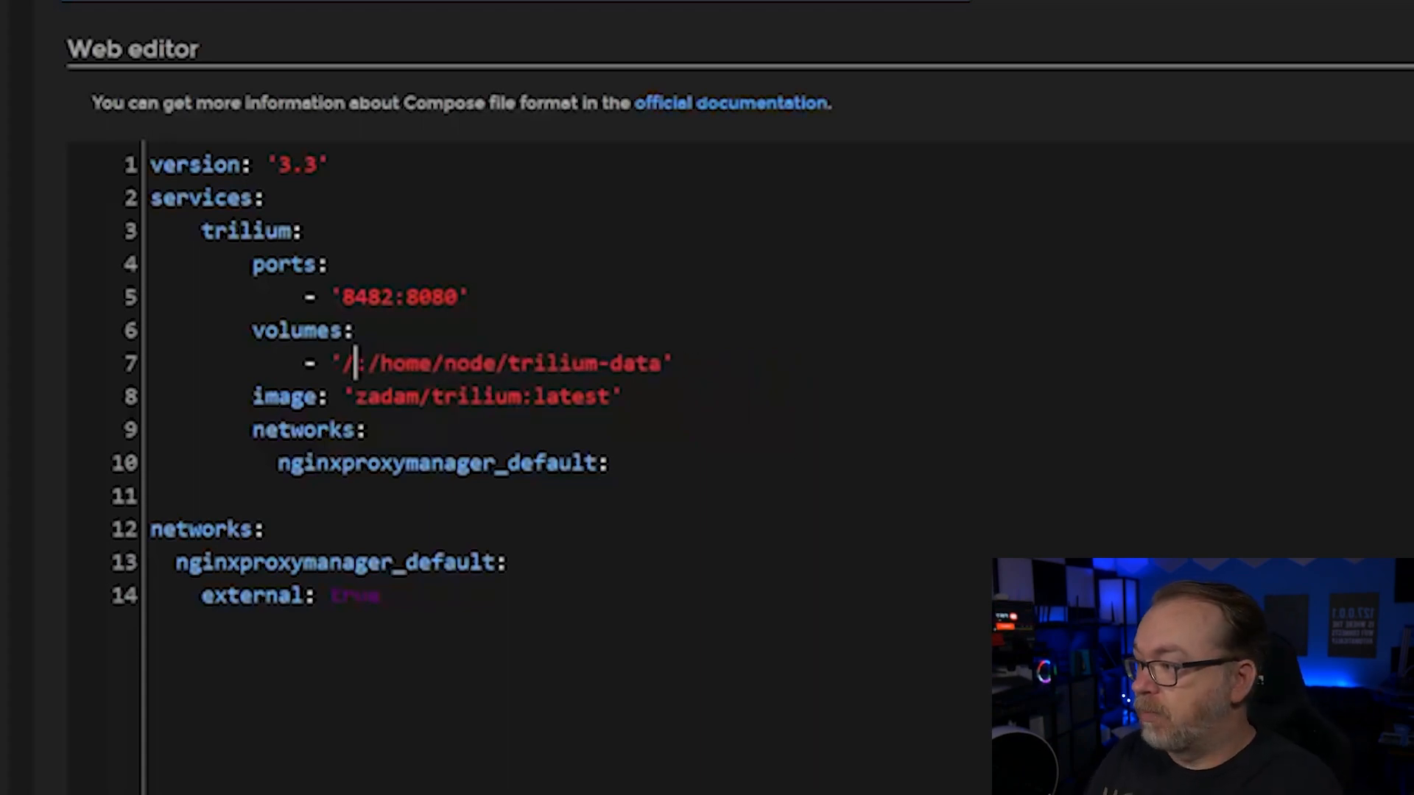
text(home/docker/t)
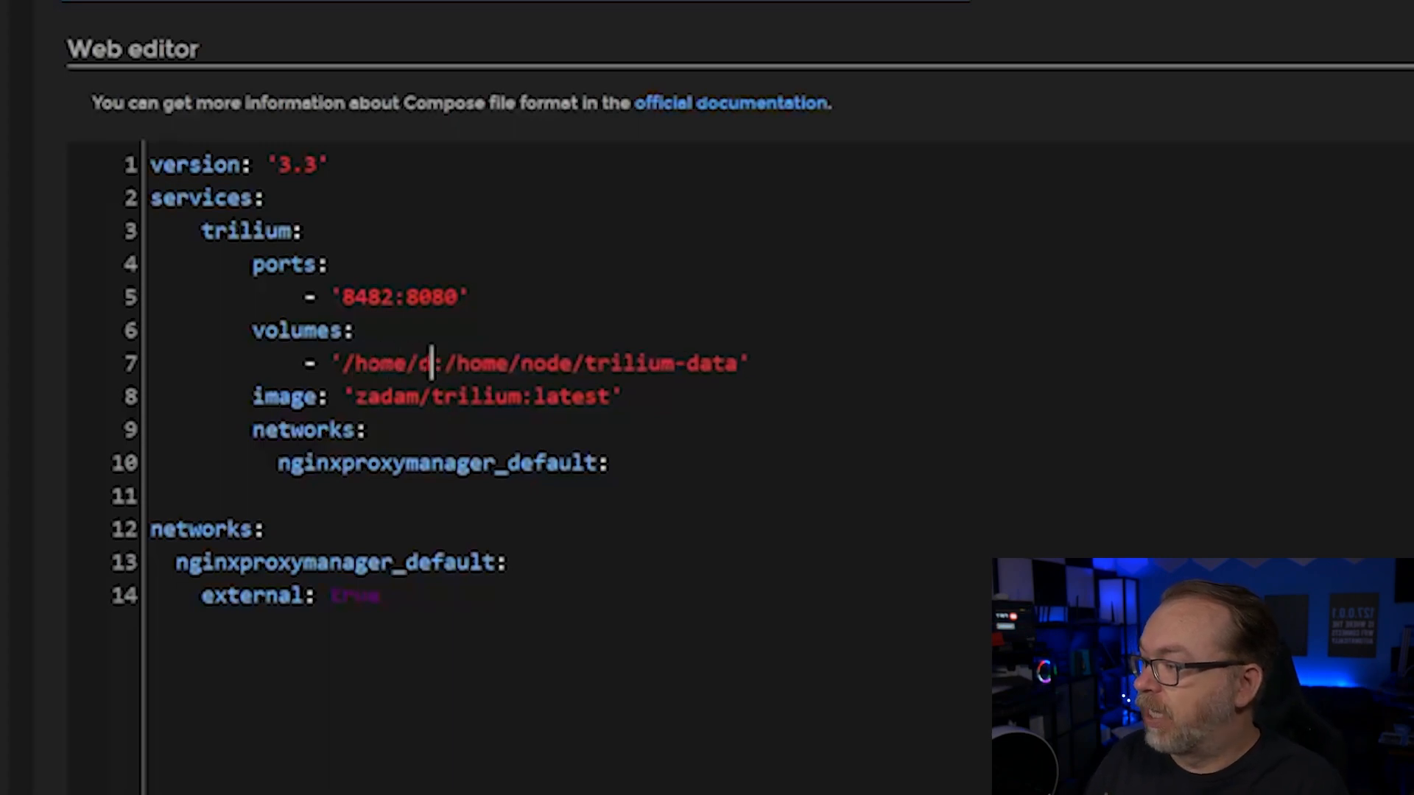
text(riliy)
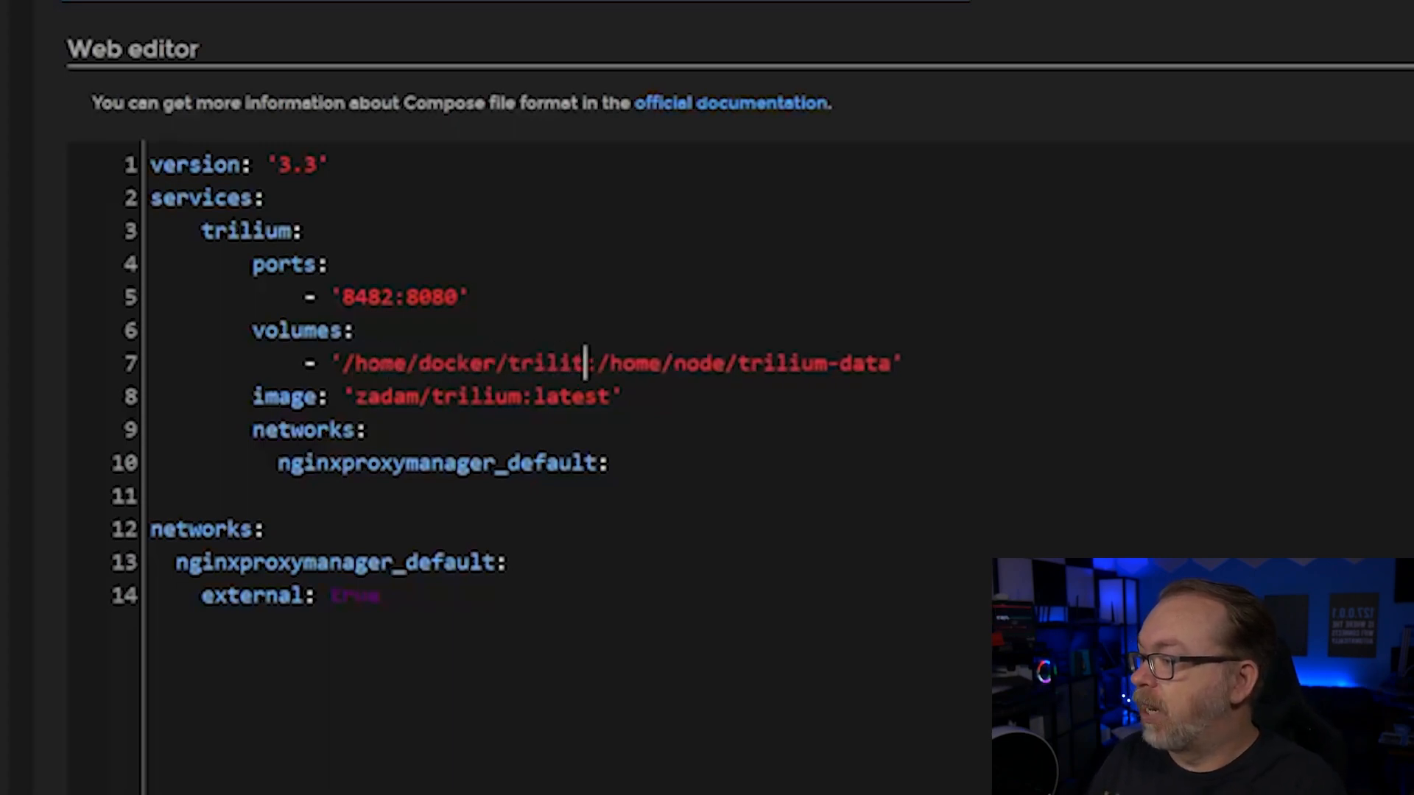
key(BackSpace)
text(um)
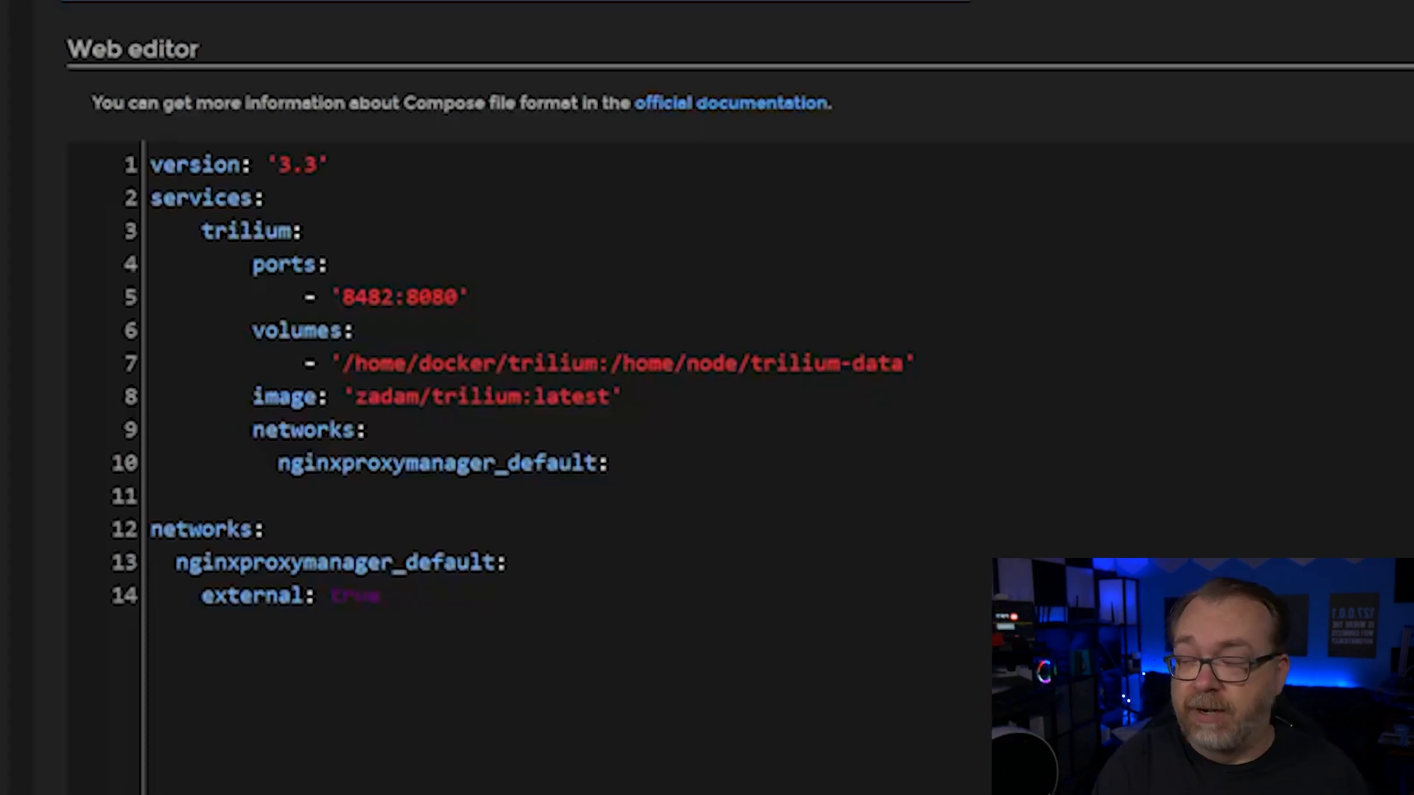
- Deploy the trilium stack
drag(598, 364, 917, 364)
click(917, 364)
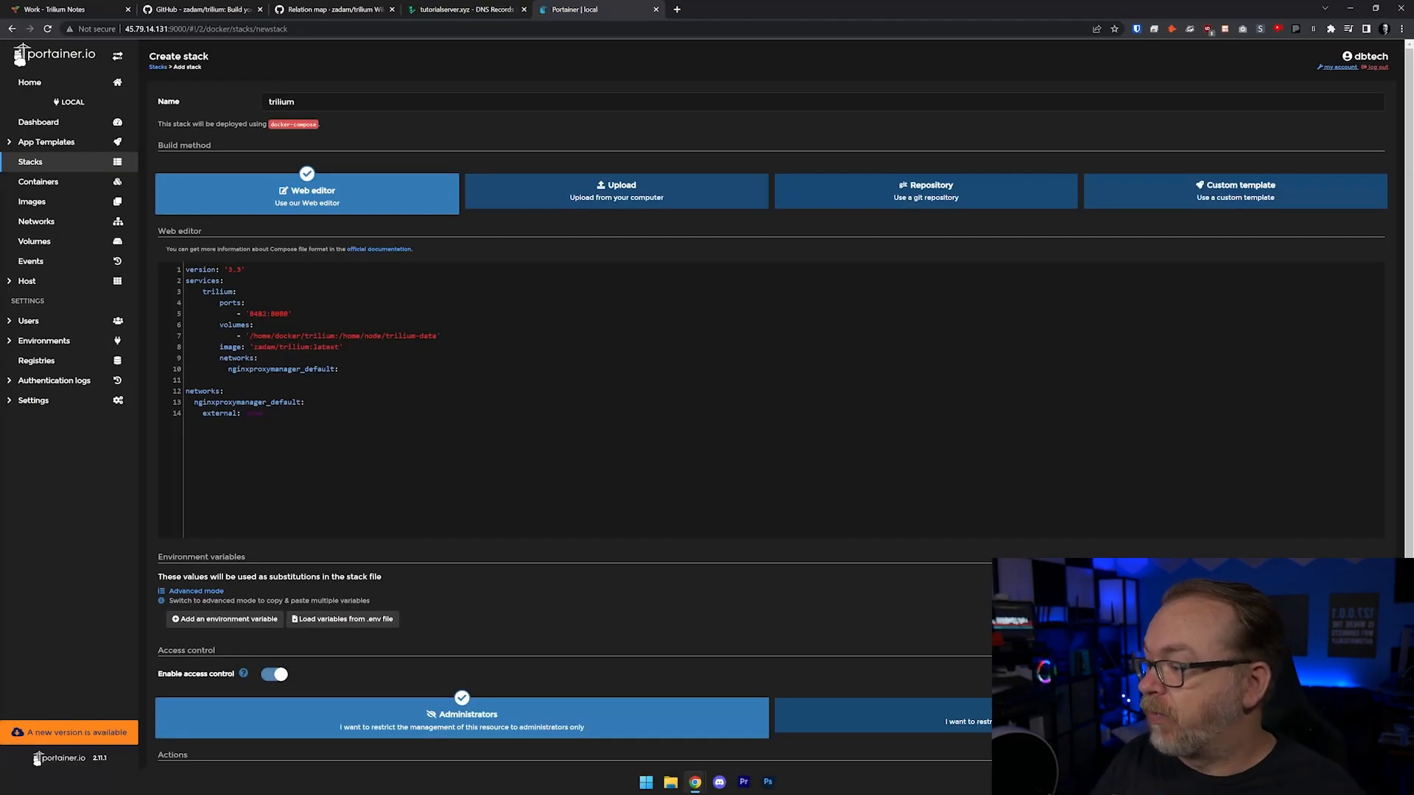
scroll(230, 573, down, 2)
click(195, 732)
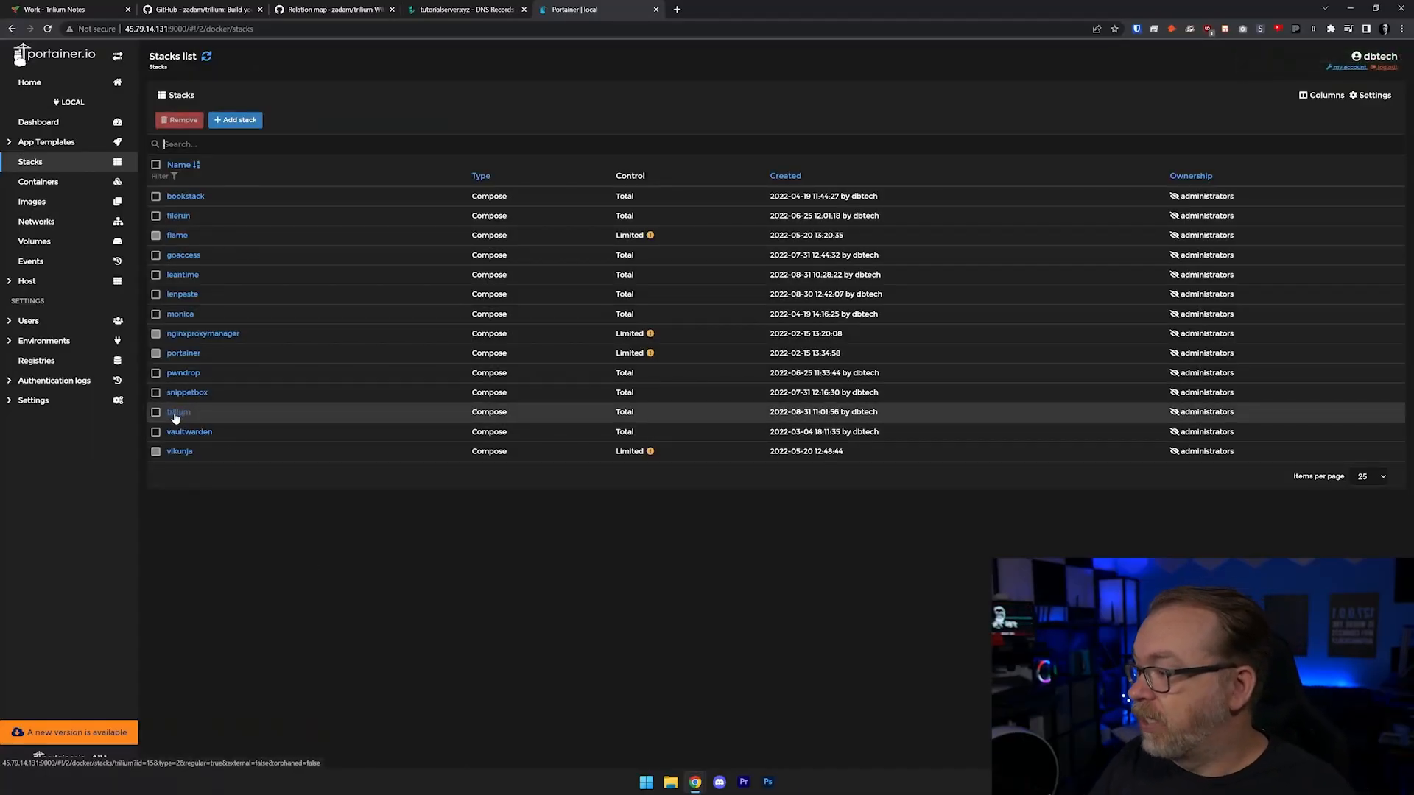
- Inspect the trilium container's logs, then open its published port 8482 in a new tab
click(177, 412)
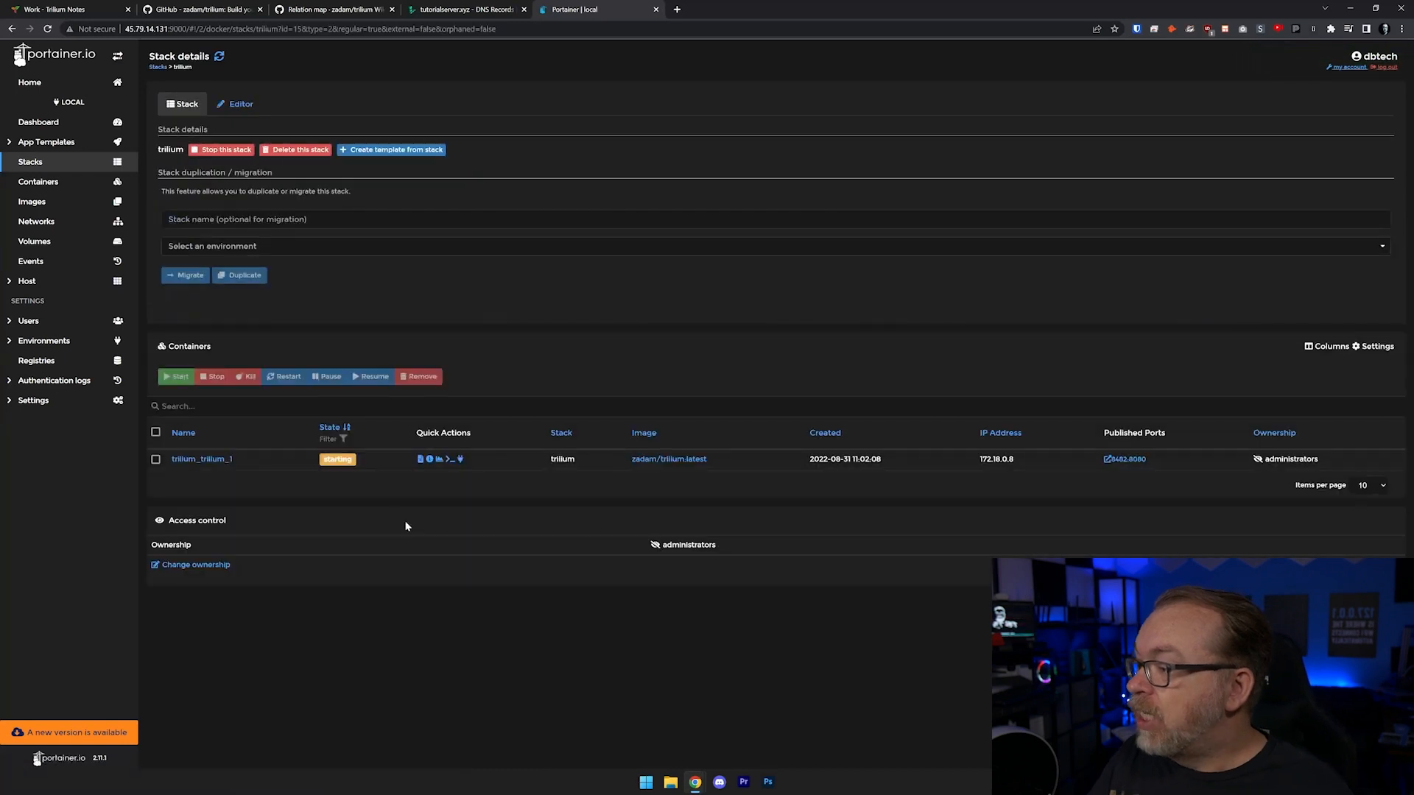
click(419, 460)
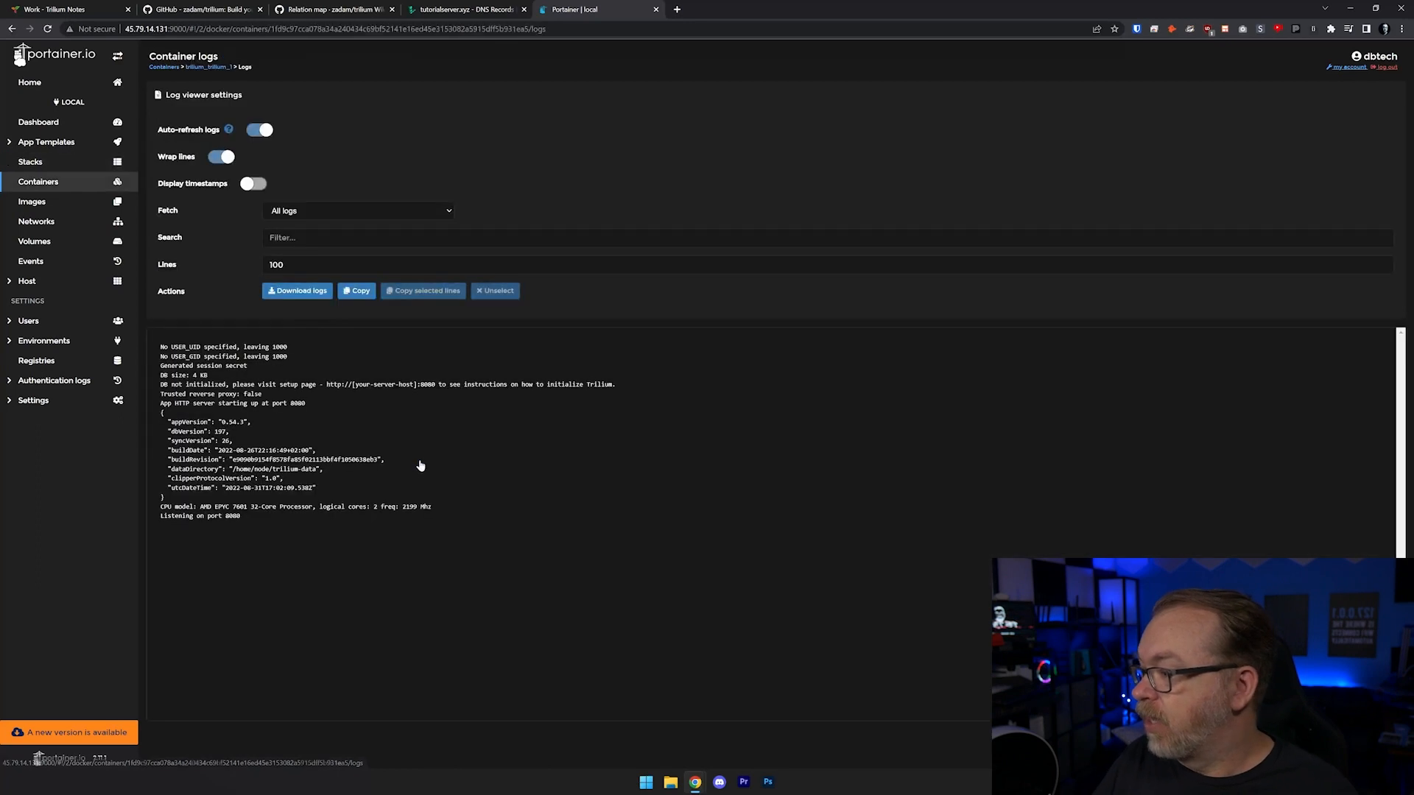
click(225, 519)
key(alt+Left)
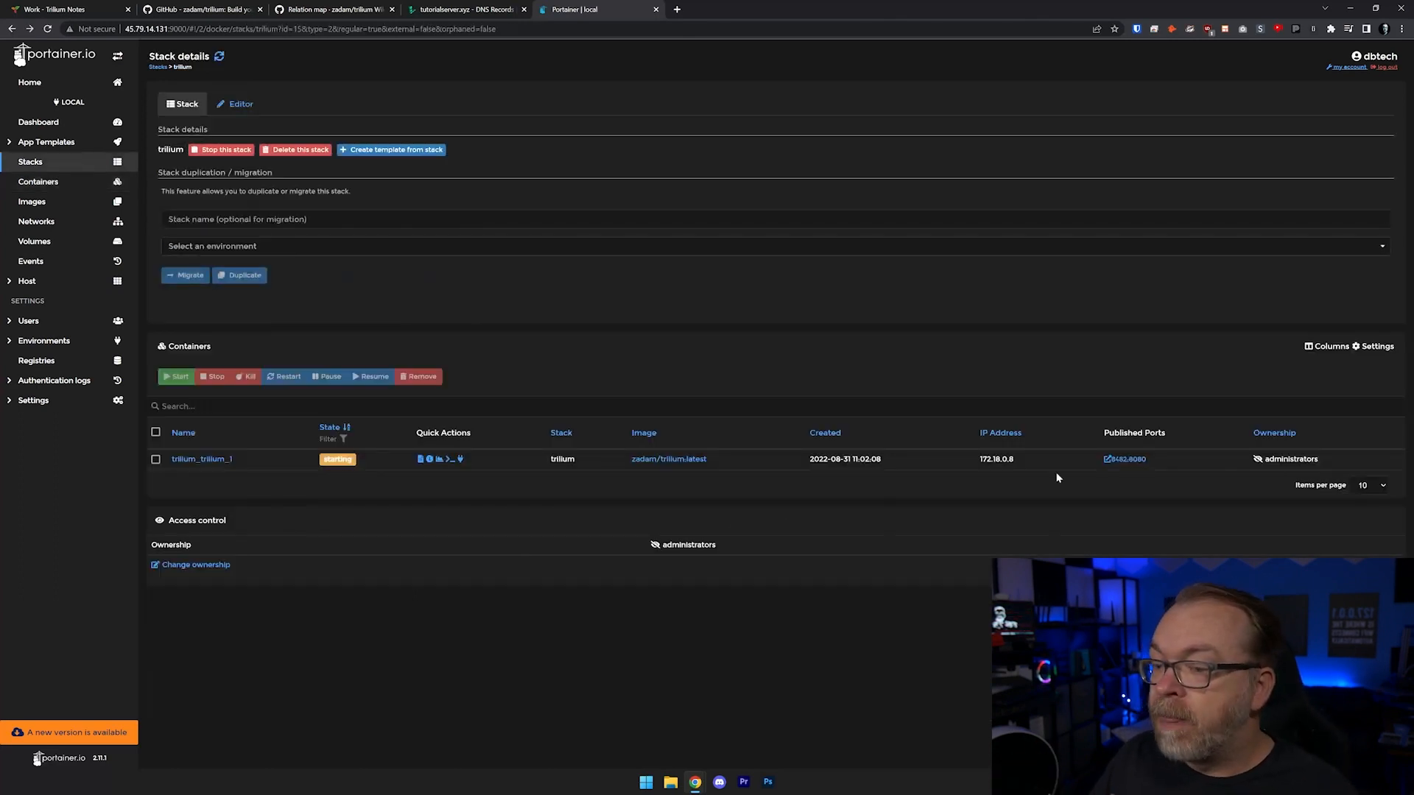
click(1118, 459)
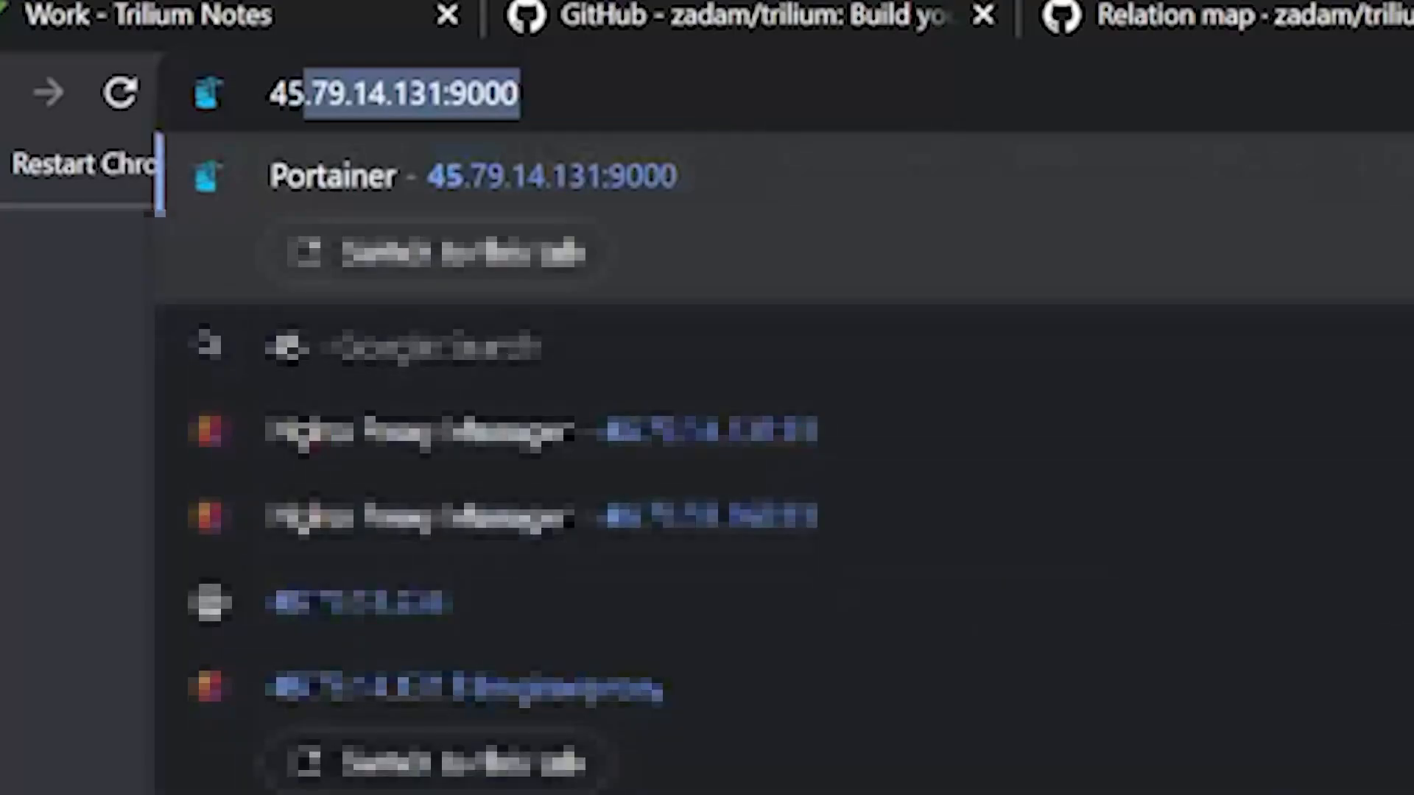
- Open Nginx Proxy Manager at 45.79.14.131:81 and go to the SSL certificates list
text(.79.14.131:)
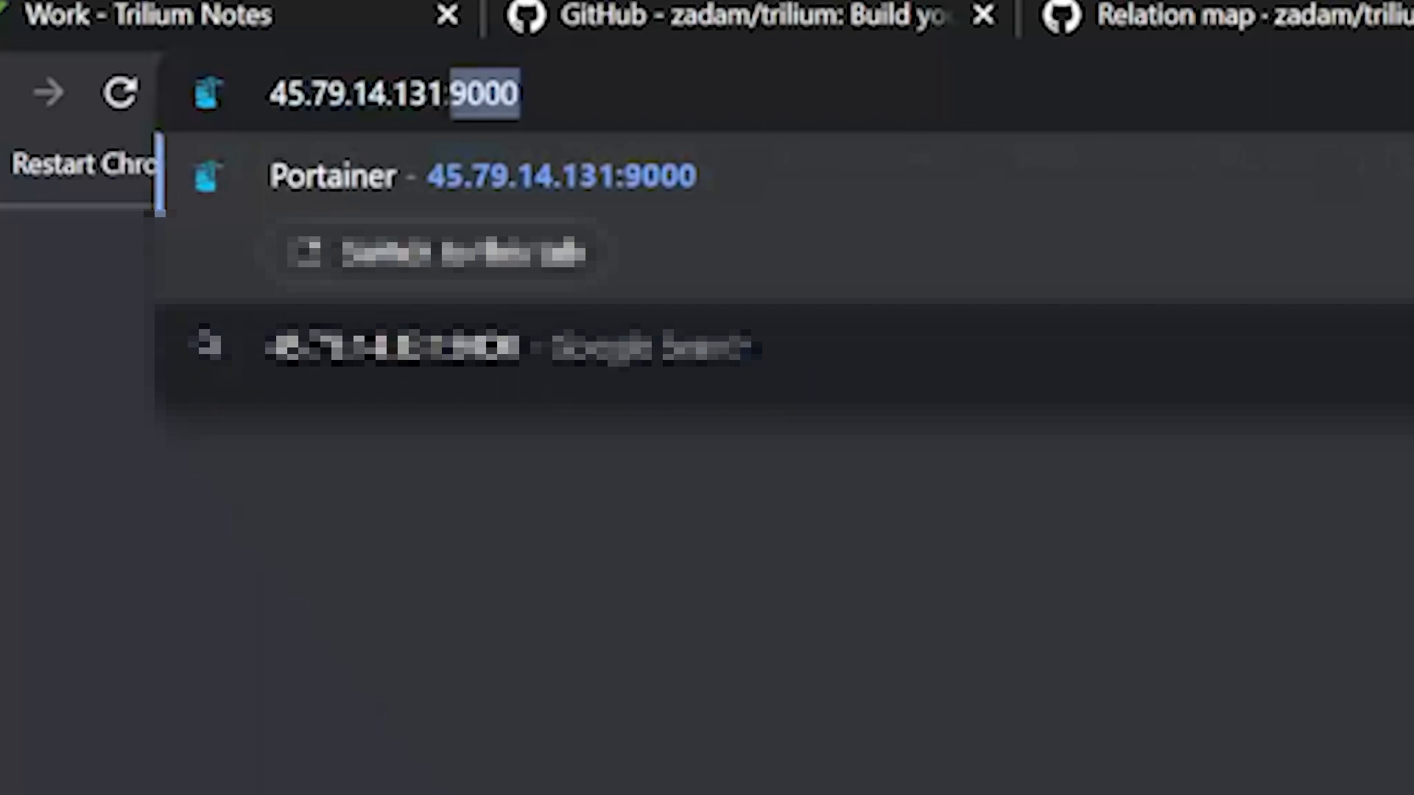
text(81)
key(Return)
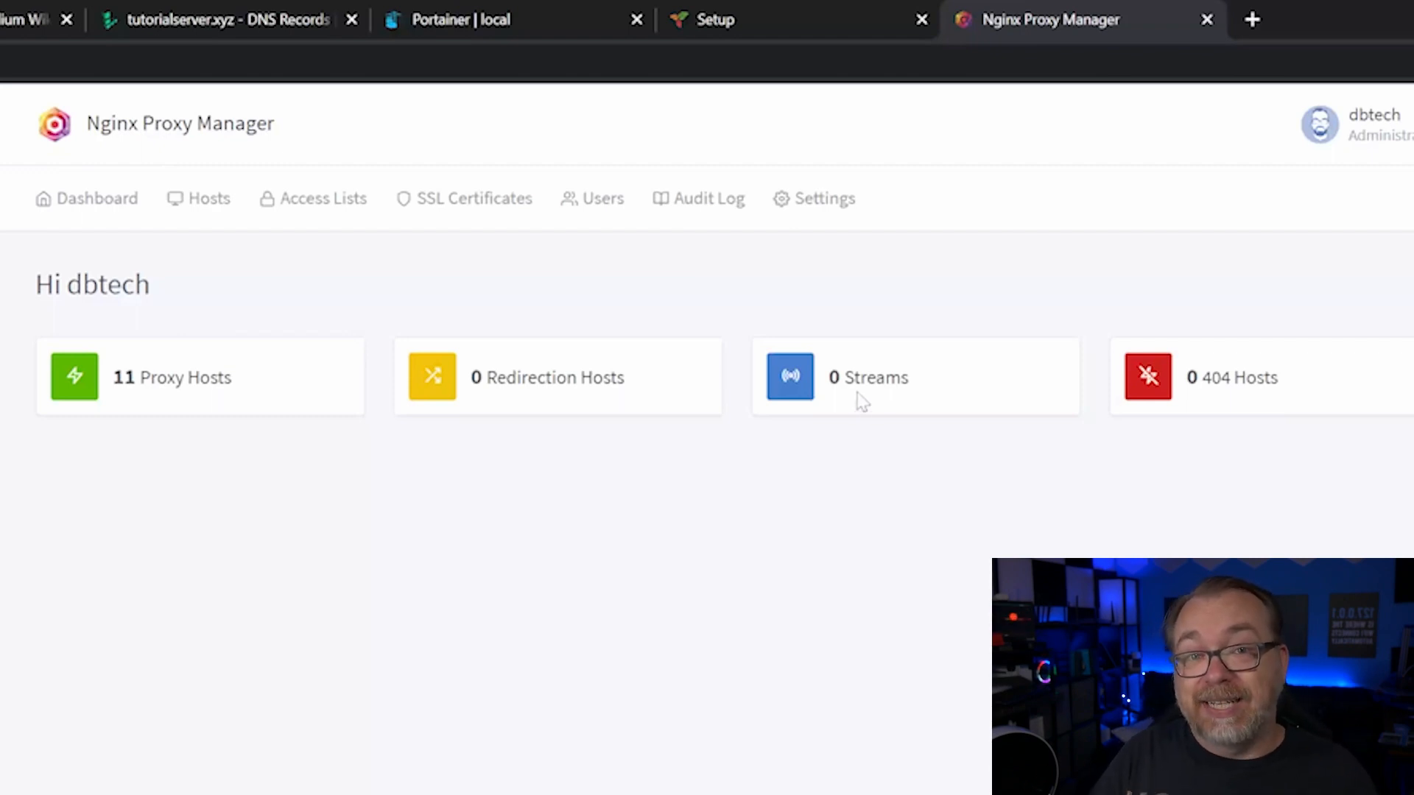
click(476, 218)
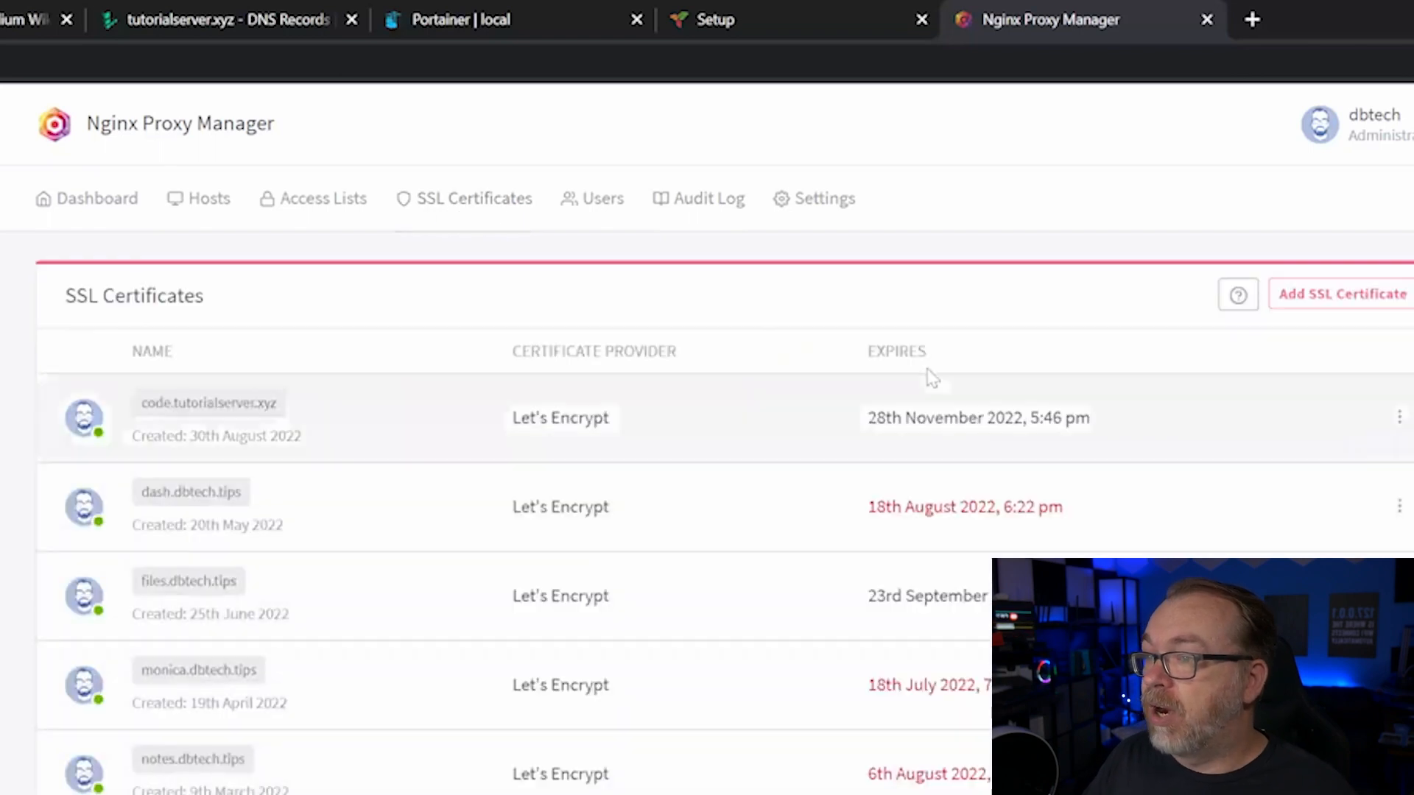
- Start a Let's Encrypt certificate for trilium.tutorialserver.xyz and test server reachability
click(1339, 302)
click(1336, 344)
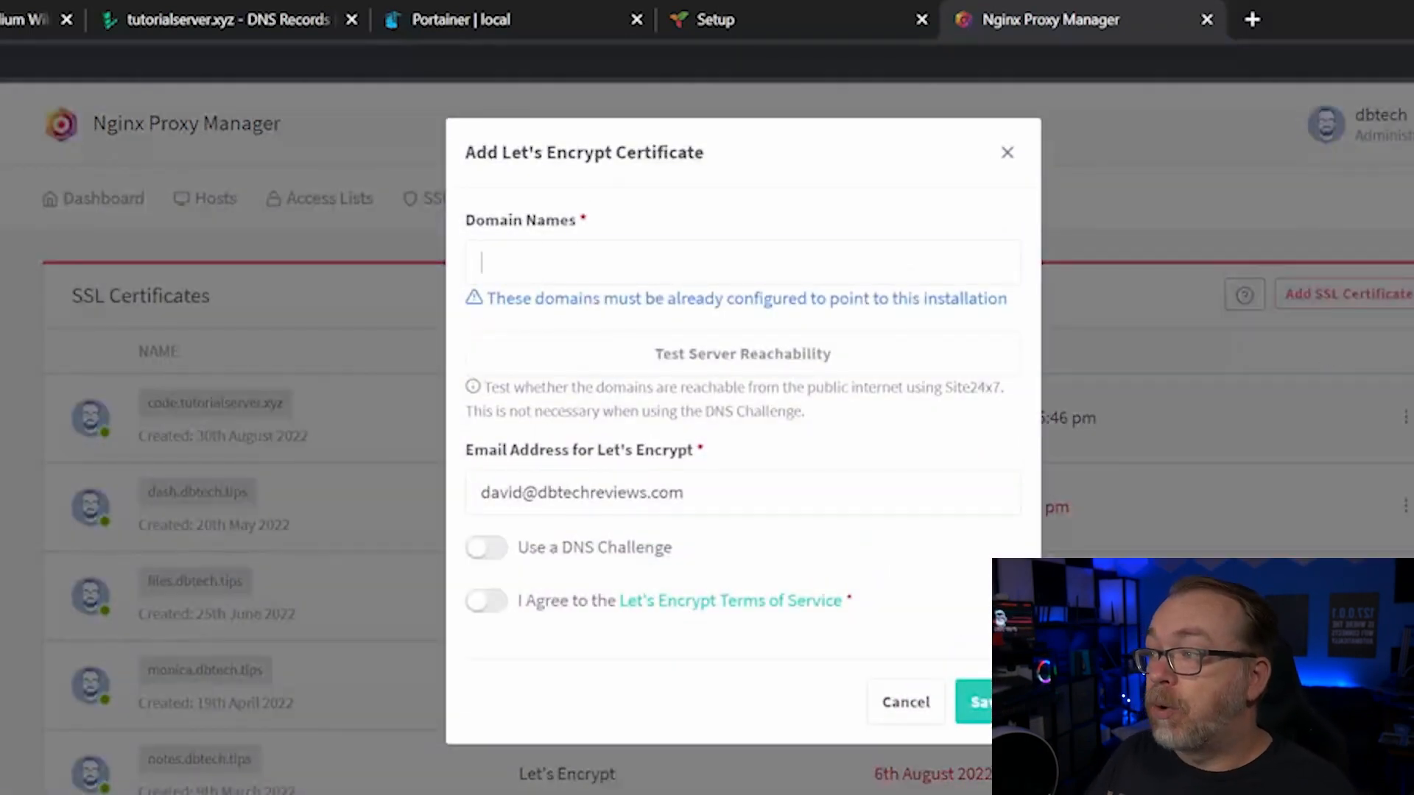
click(742, 262)
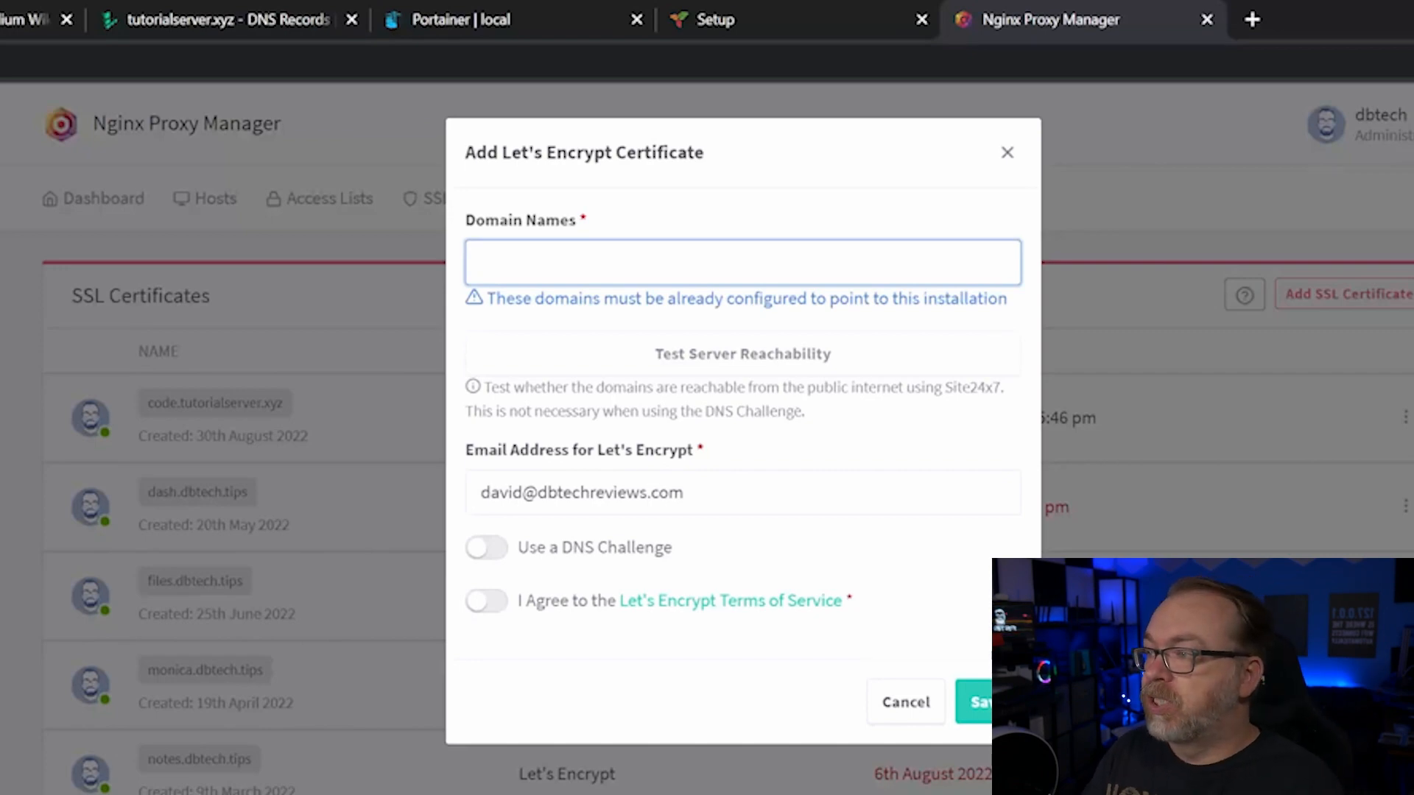
text(trilium.tutorialserver.xyz)
key(Return)
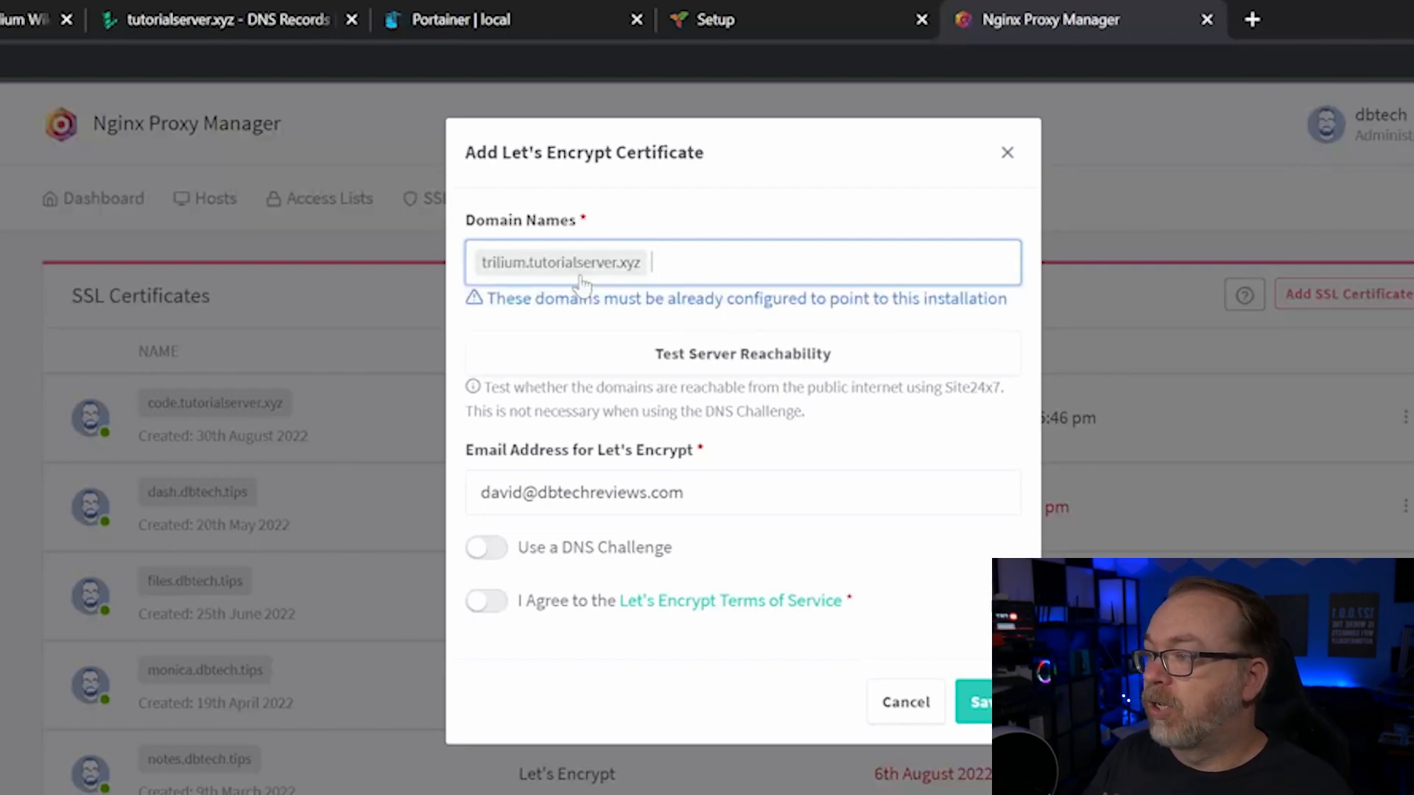
click(737, 361)
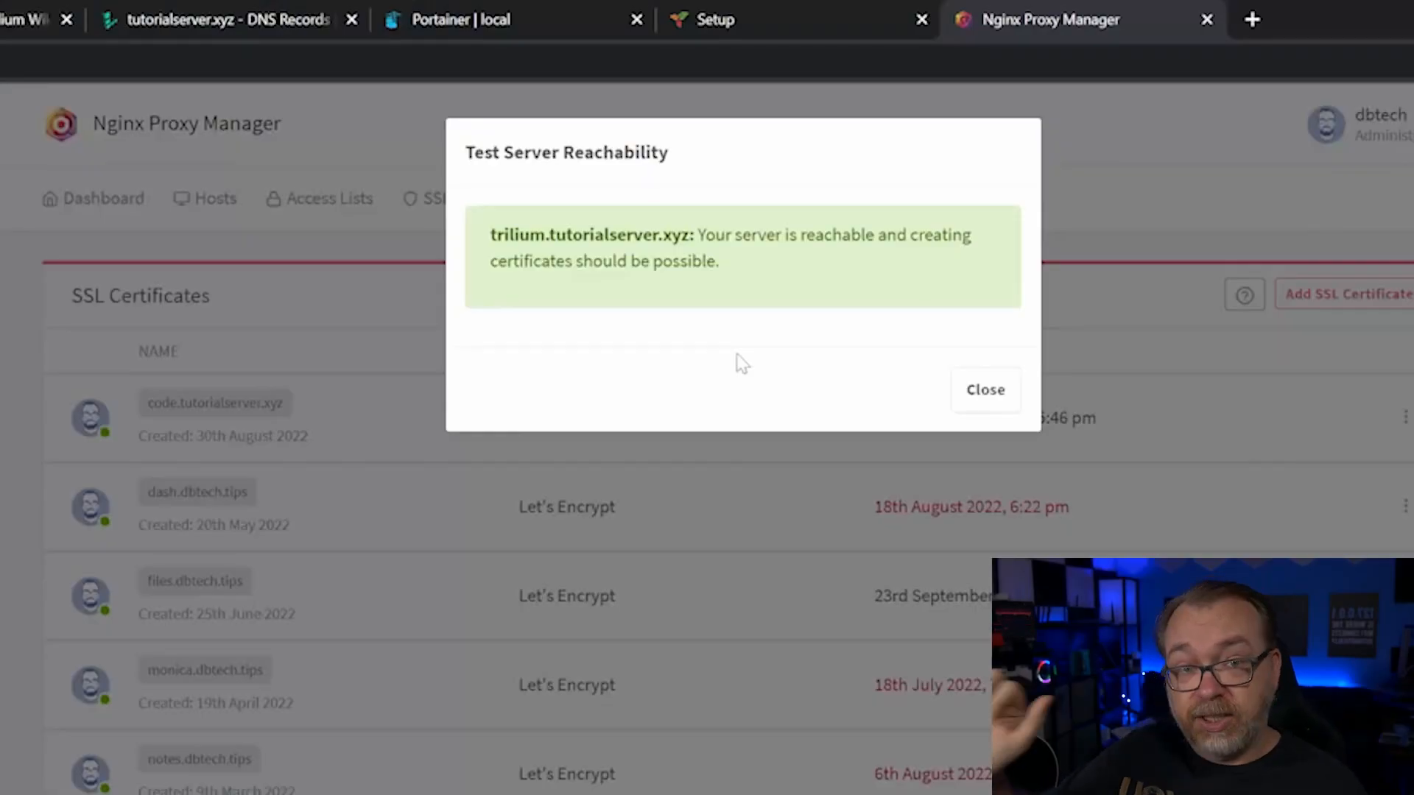
click(969, 403)
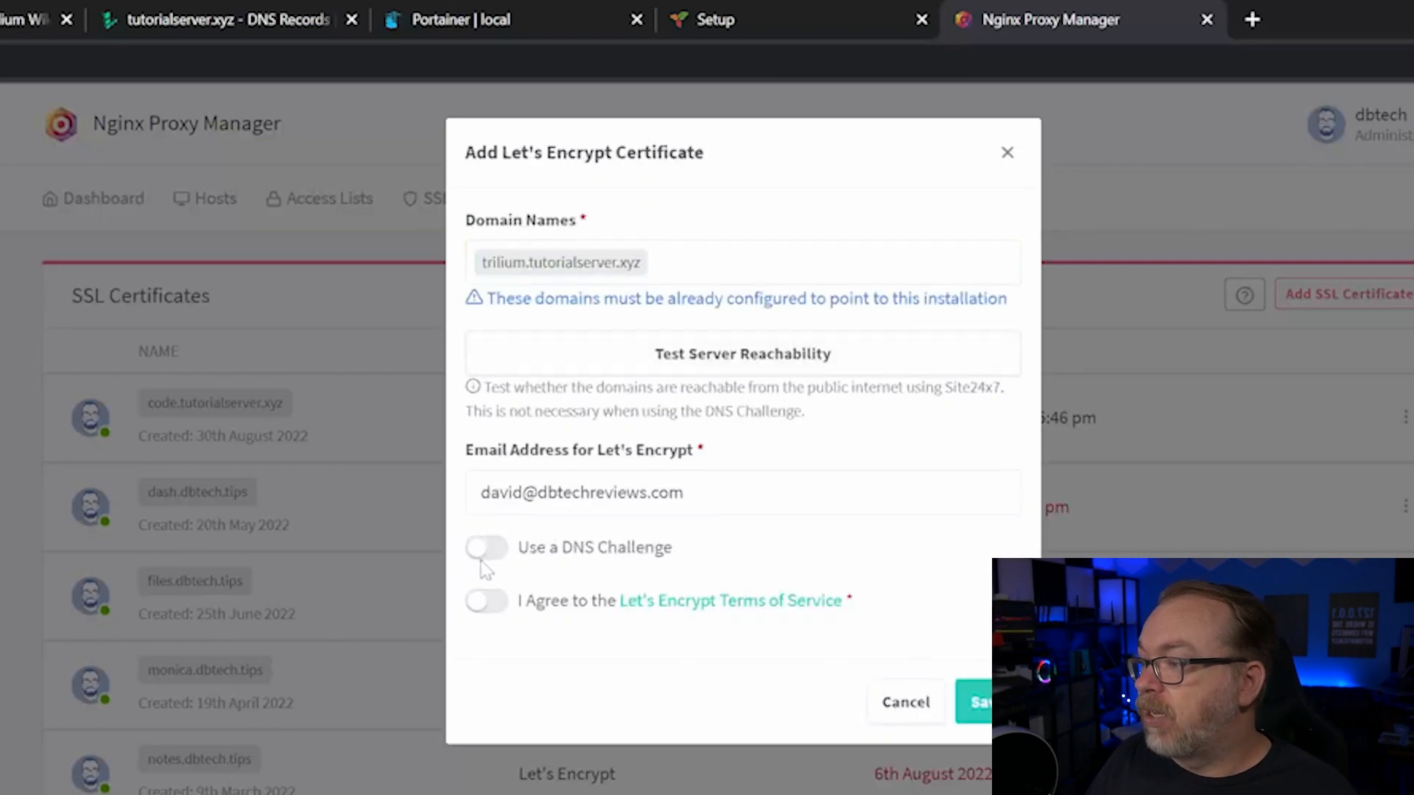
- Agree to the Let's Encrypt terms of service and save the certificate
triple_click(481, 492)
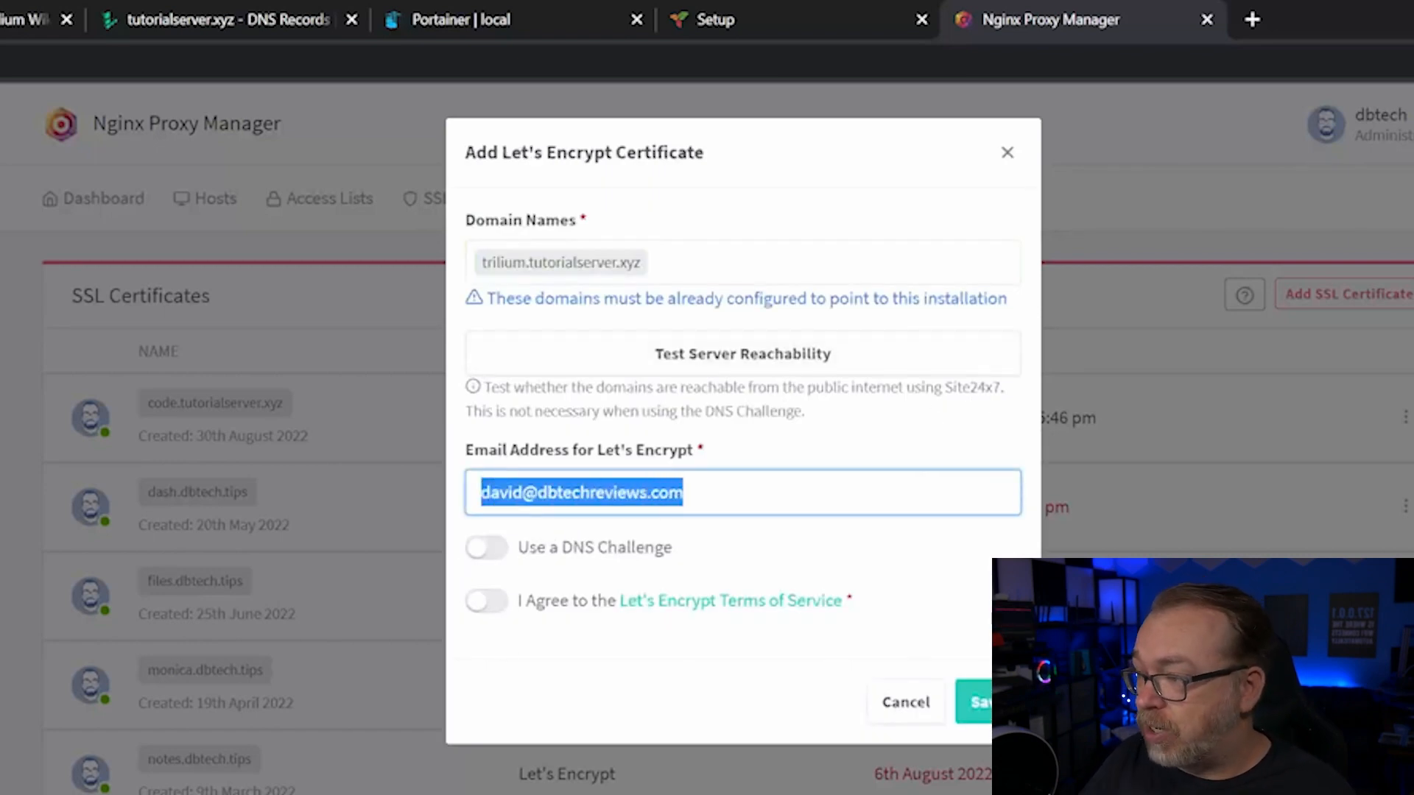
click(486, 601)
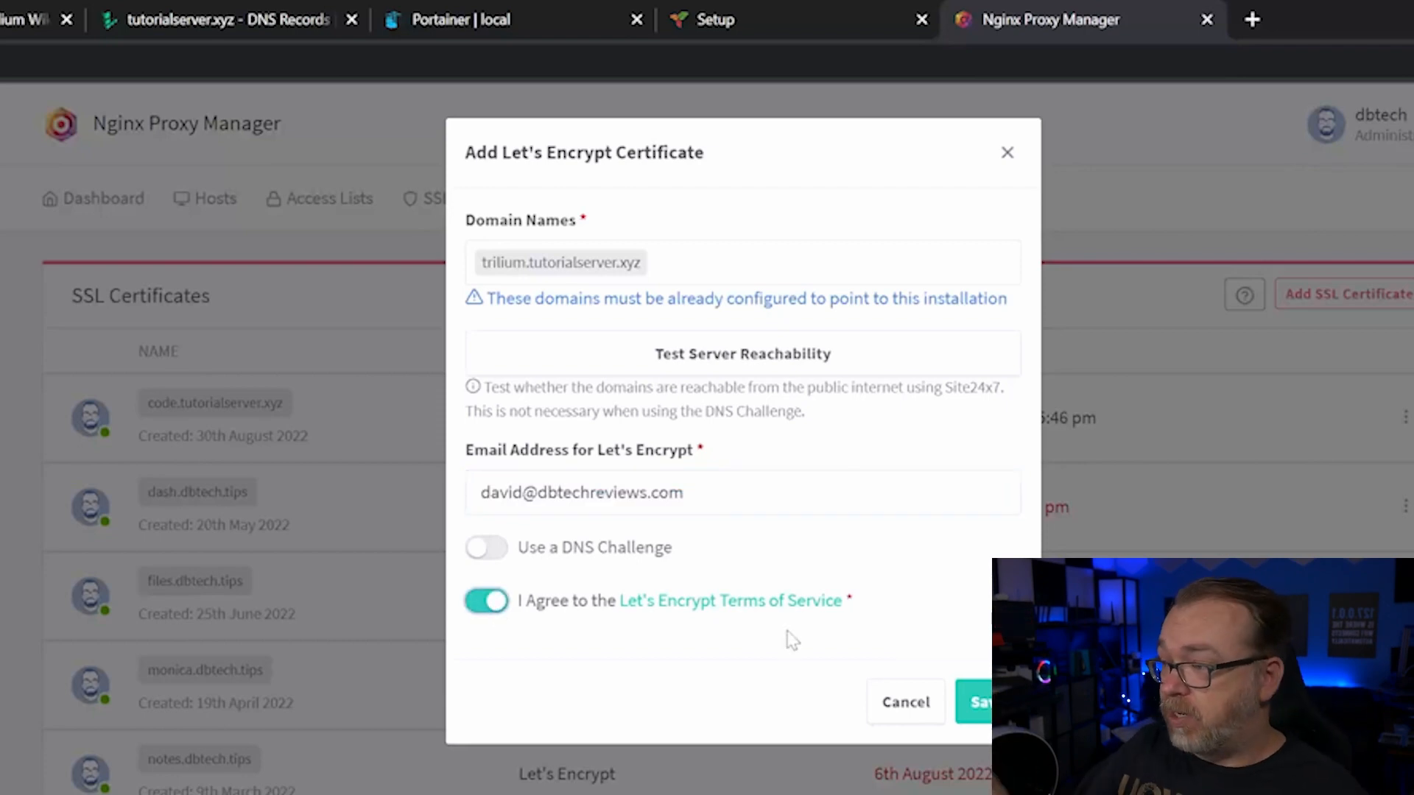
click(978, 689)
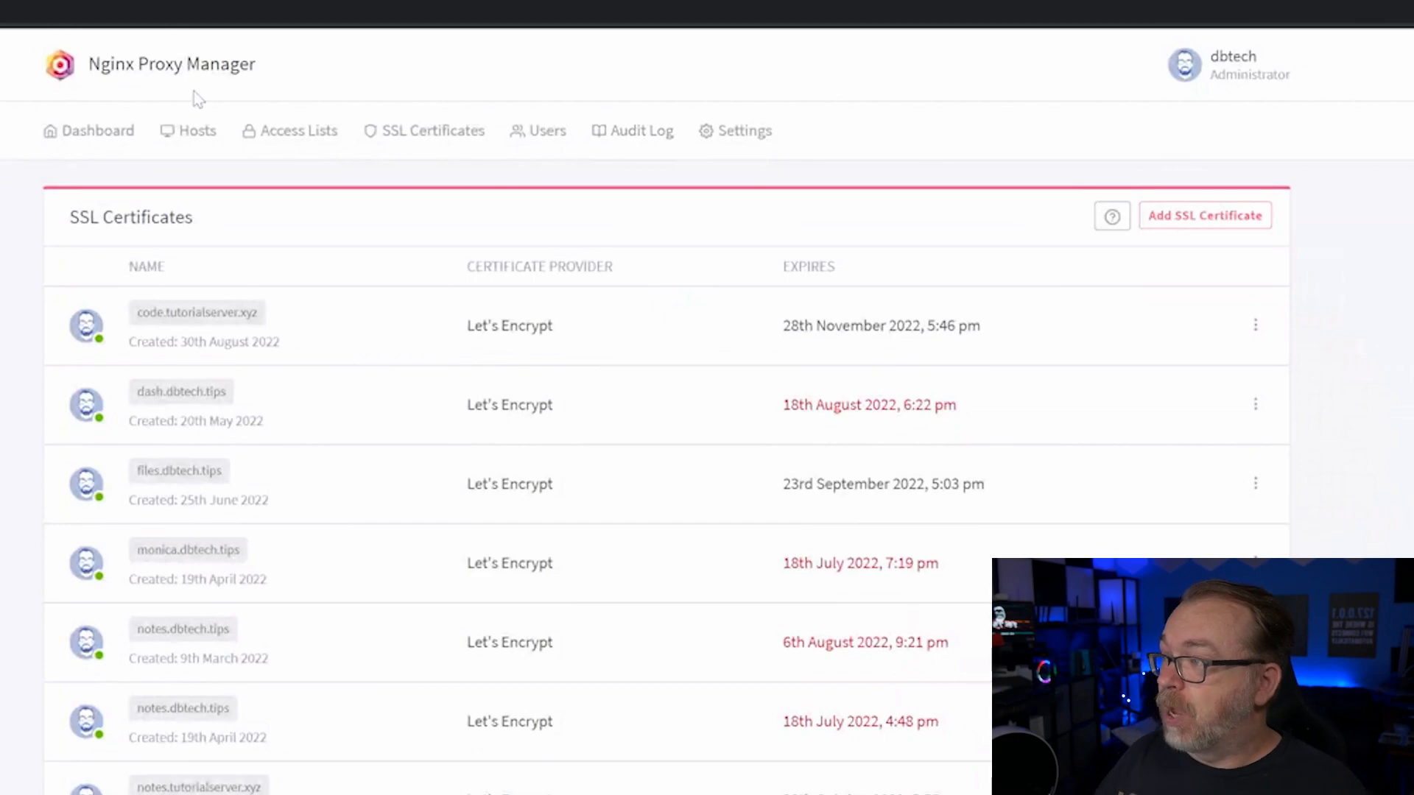
- Add a new proxy host for trilium.tutorialserver.xyz and open its scheme choices
click(195, 137)
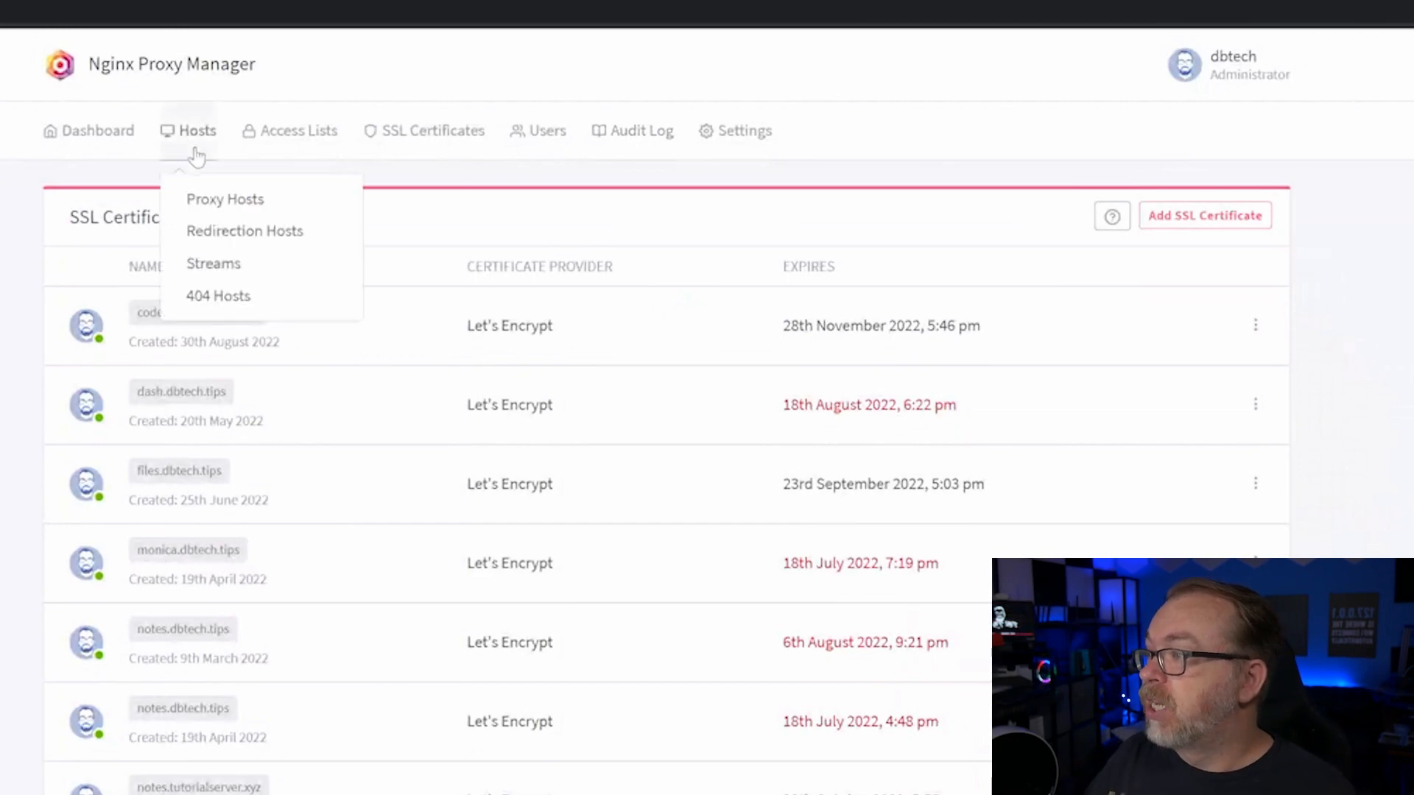
click(221, 204)
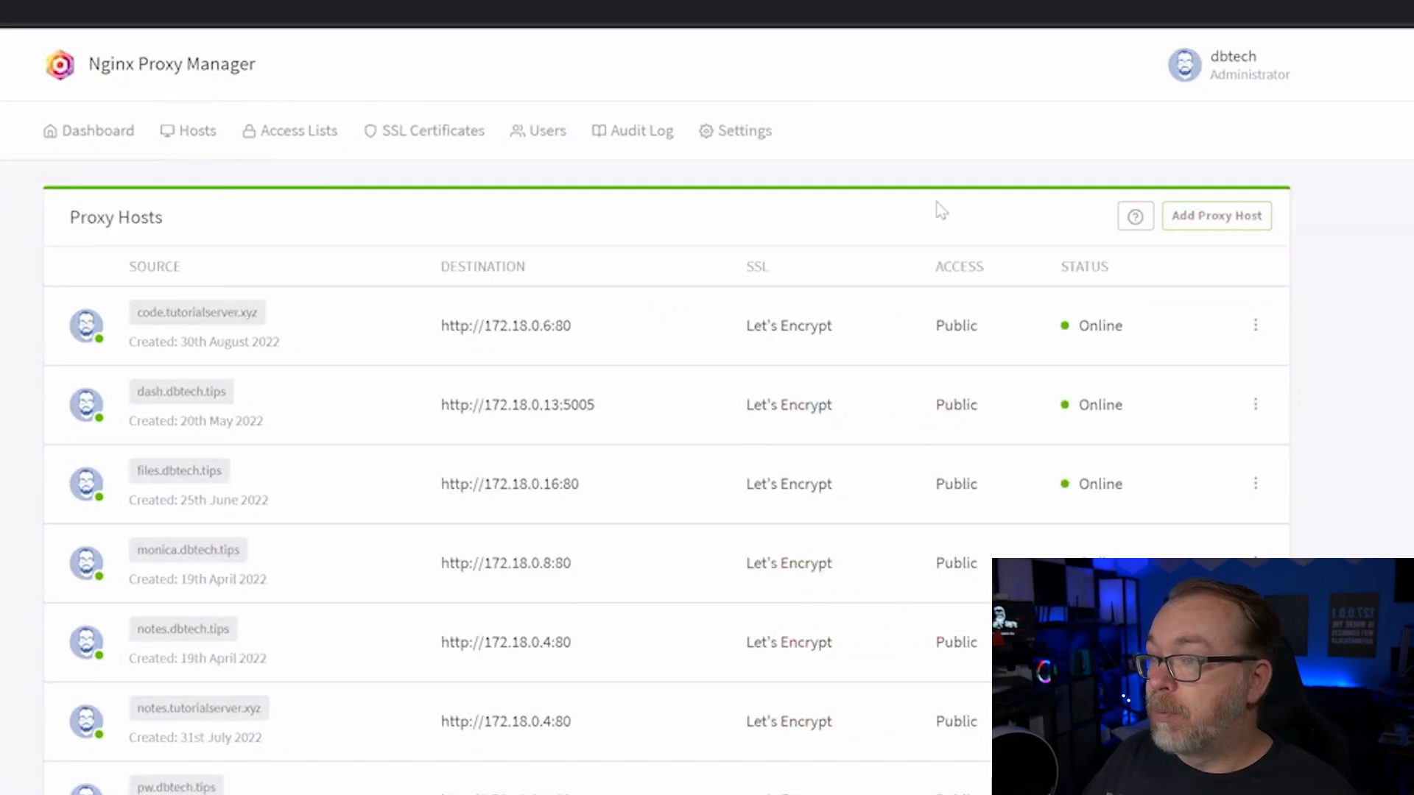
click(1212, 221)
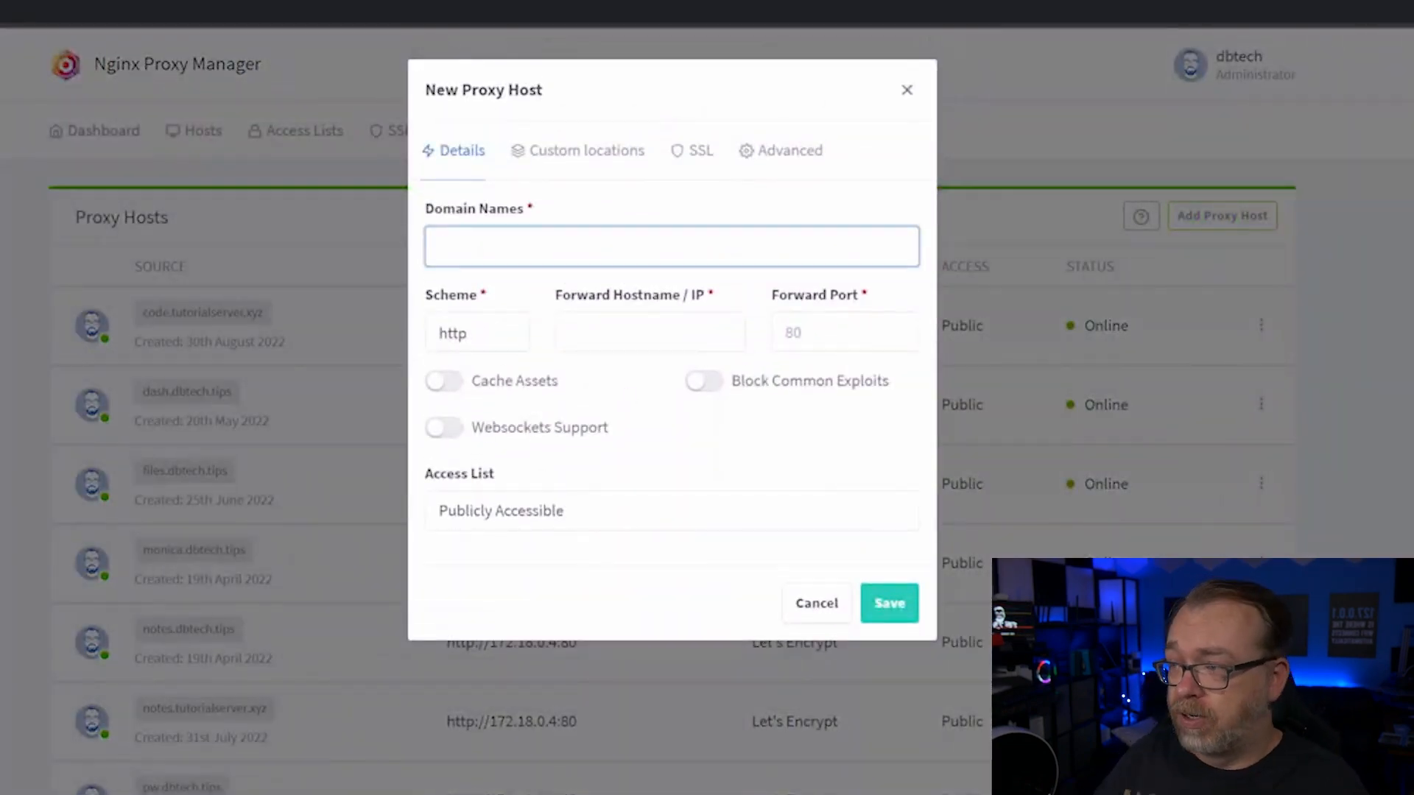
text(trilium.tutorialserver.xyz)
key(Return)
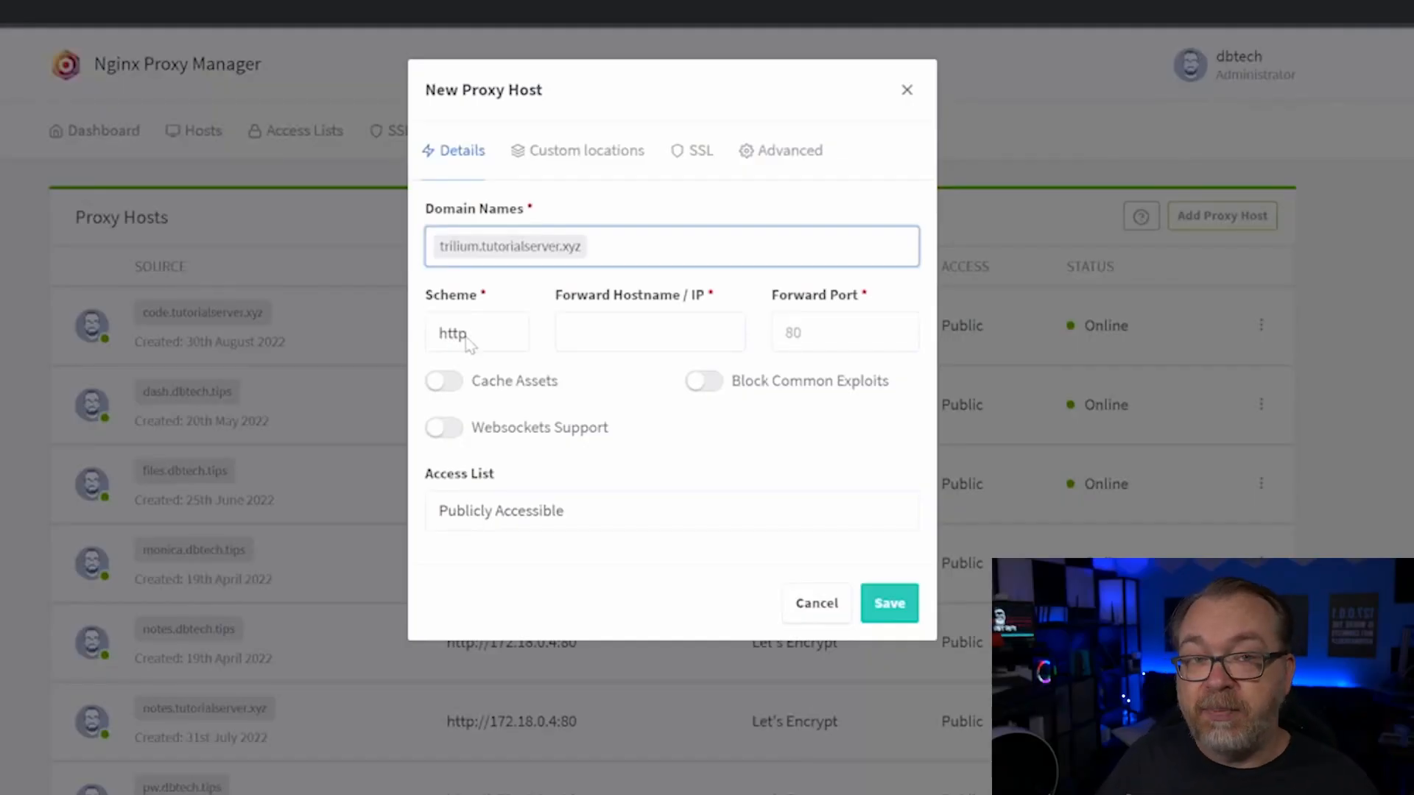
click(466, 340)
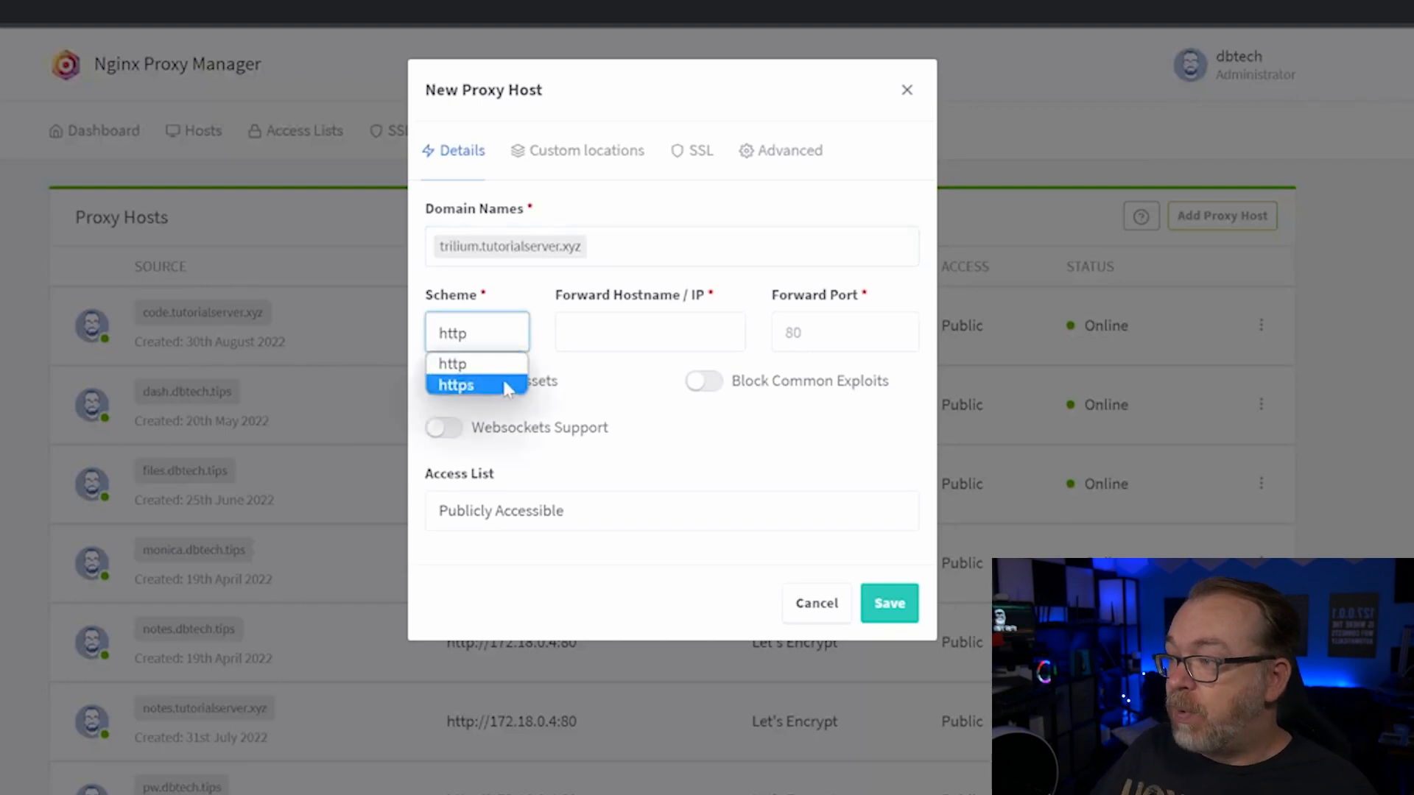